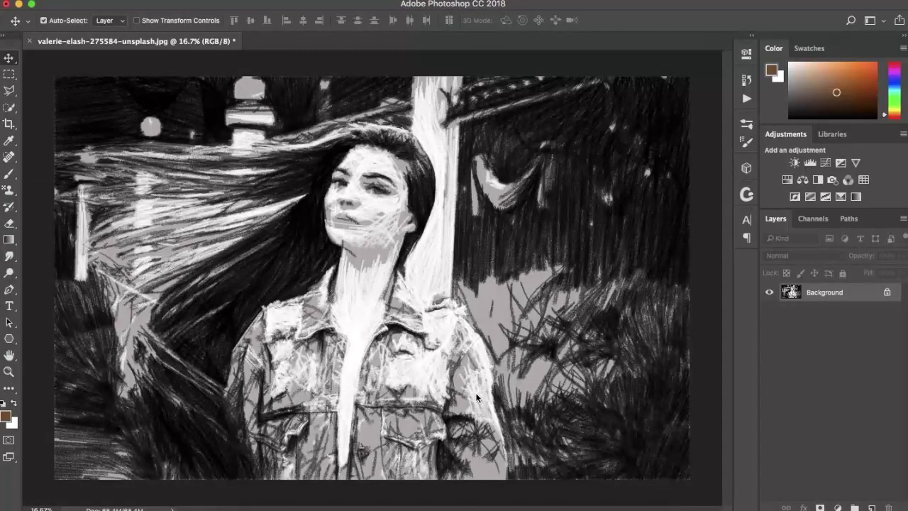
Step: Examine the charcoal strokes on the woman's face and neck at up to 50% magnification
key(super+equal)
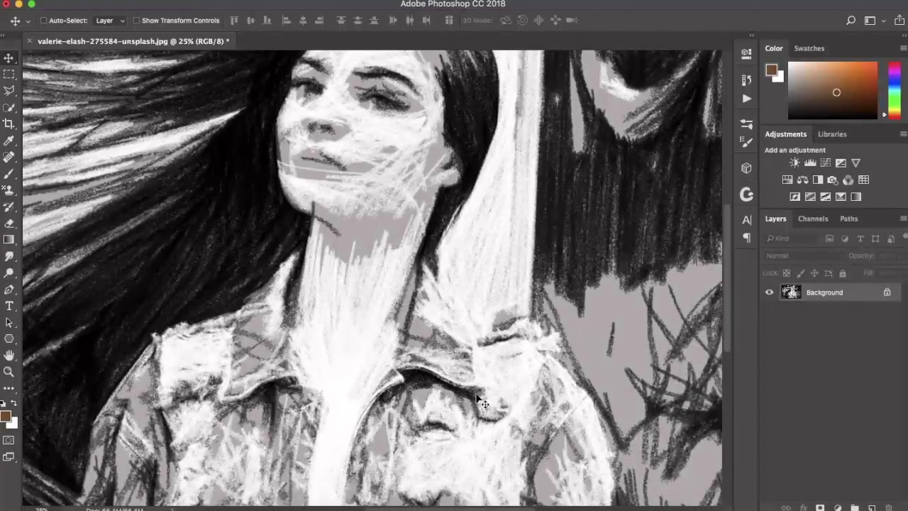
key(super+equal)
scroll(376, 261, up, 3)
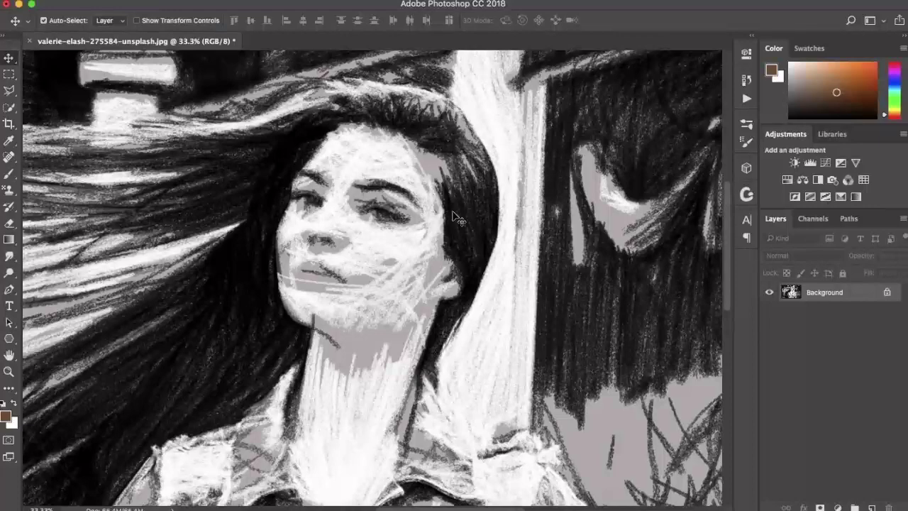
key(super)
scroll(453, 211, up, 1)
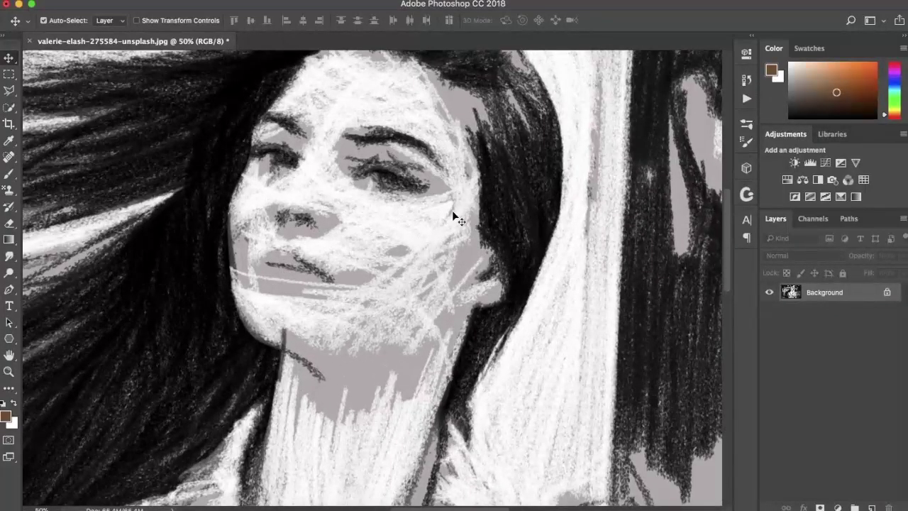
scroll(394, 356, down, 2)
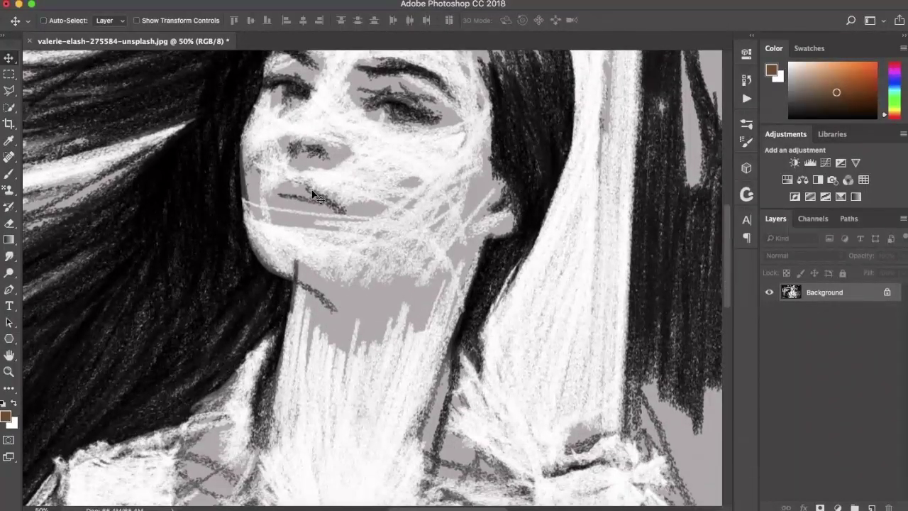
key(super+0)
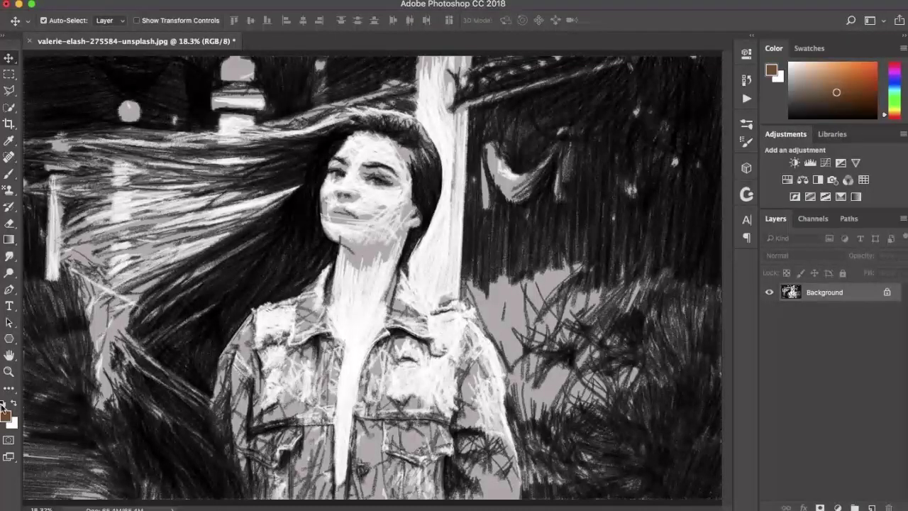
Step: Reset the foreground and background colors to the defaults and duplicate the Background layer
click(5, 404)
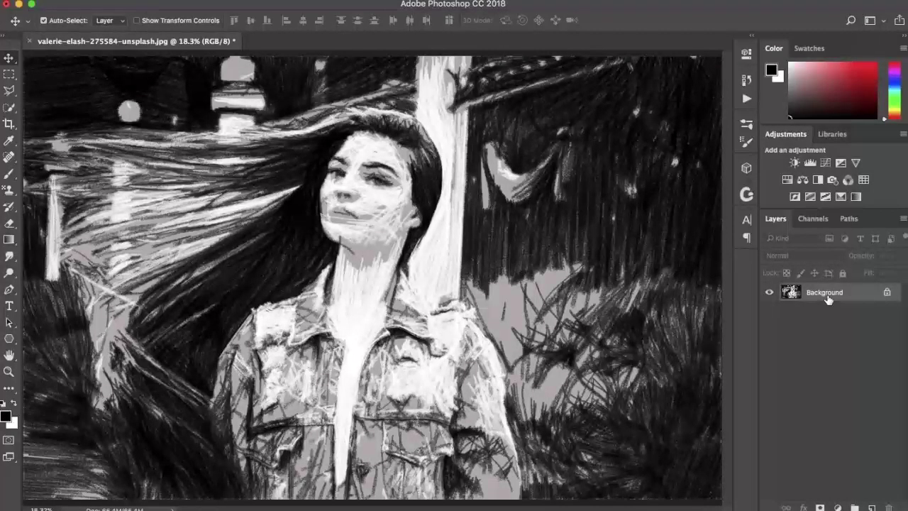
key(super)
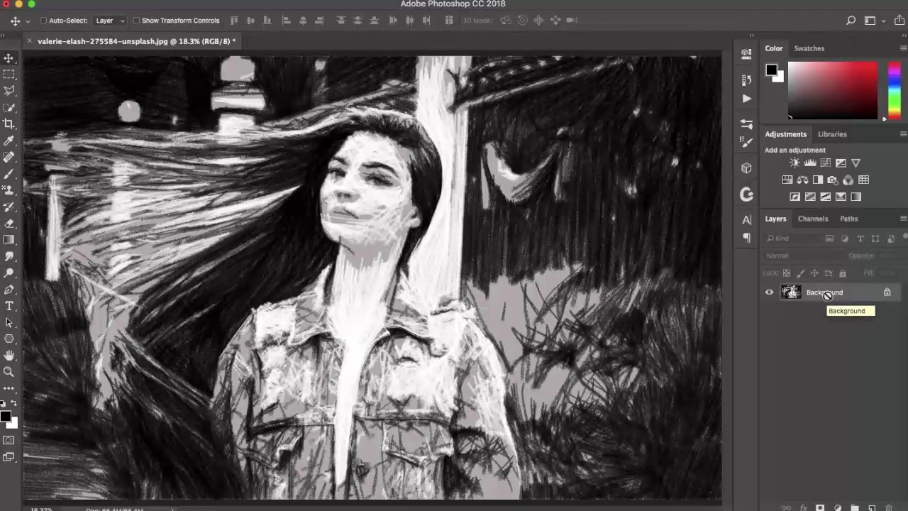
key(super+j)
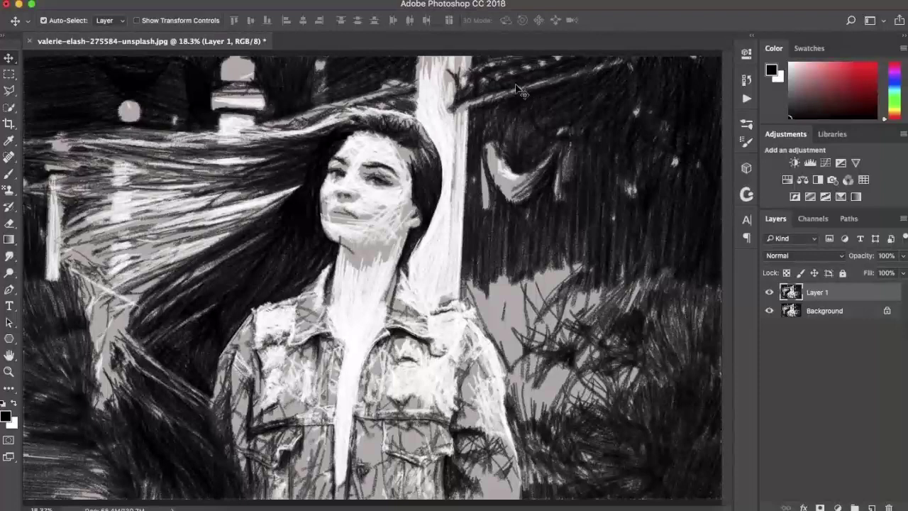
Step: Apply the Add Noise filter to the duplicate layer with an amount of 400%, Gaussian distribution and Monochromatic enabled
click(308, 0)
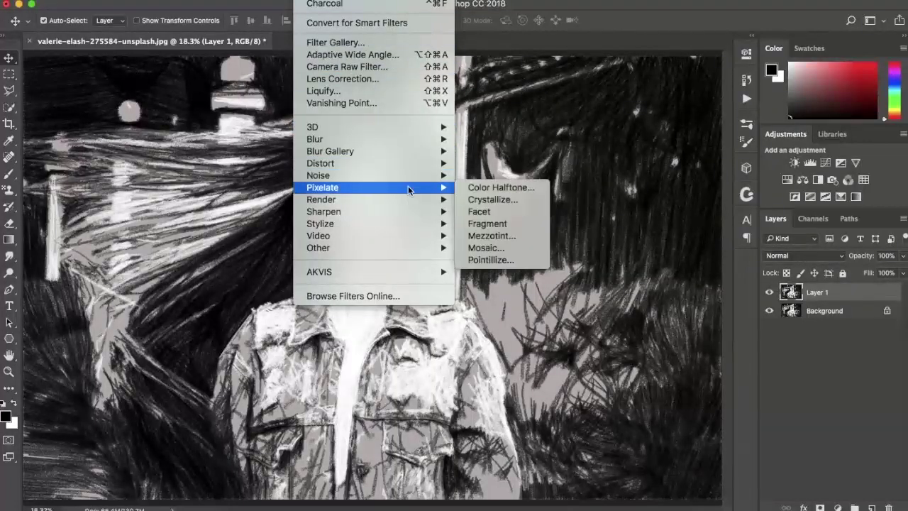
mouse_move(413, 176)
click(483, 177)
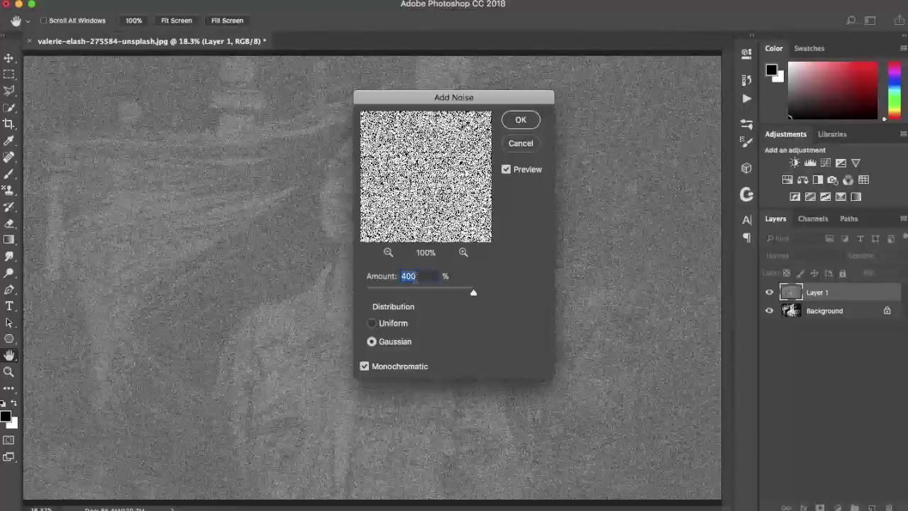
click(401, 327)
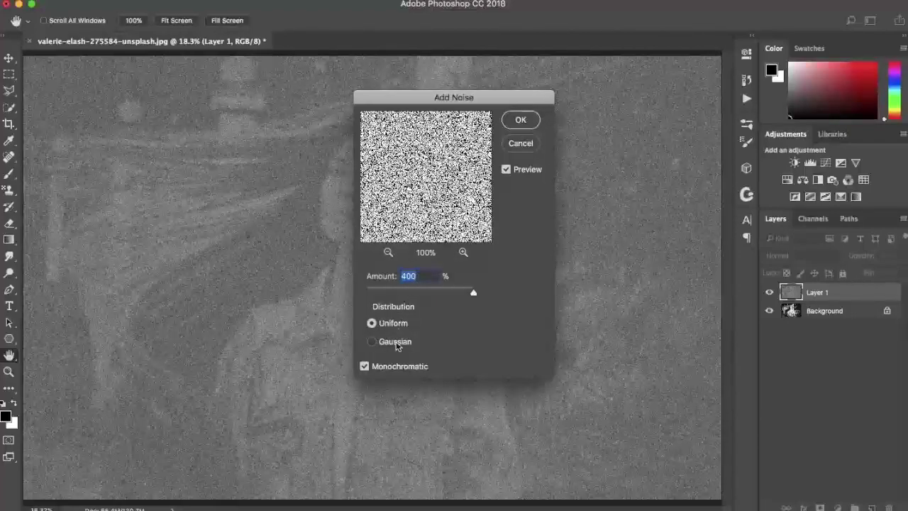
click(398, 346)
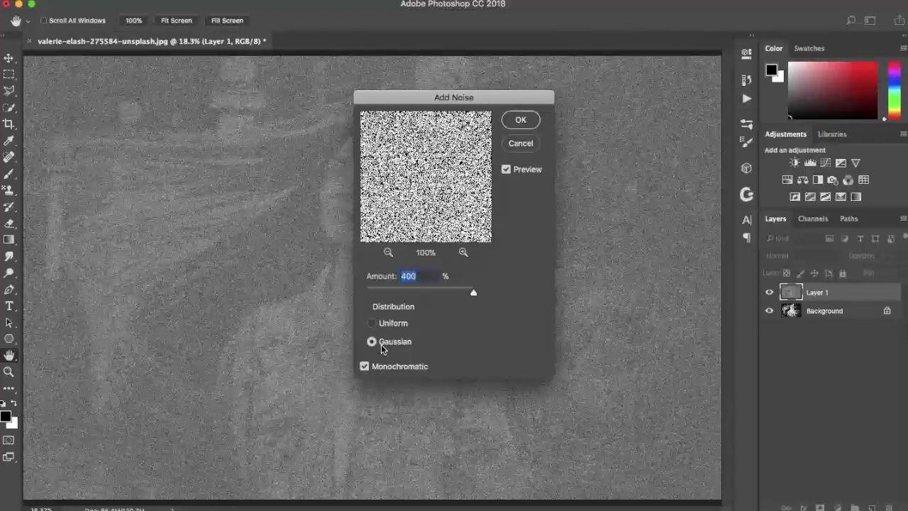
click(385, 369)
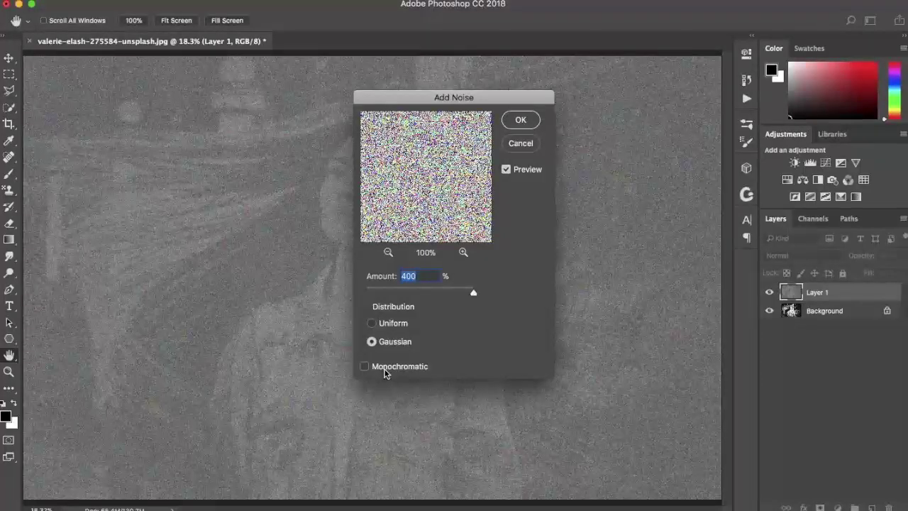
click(384, 368)
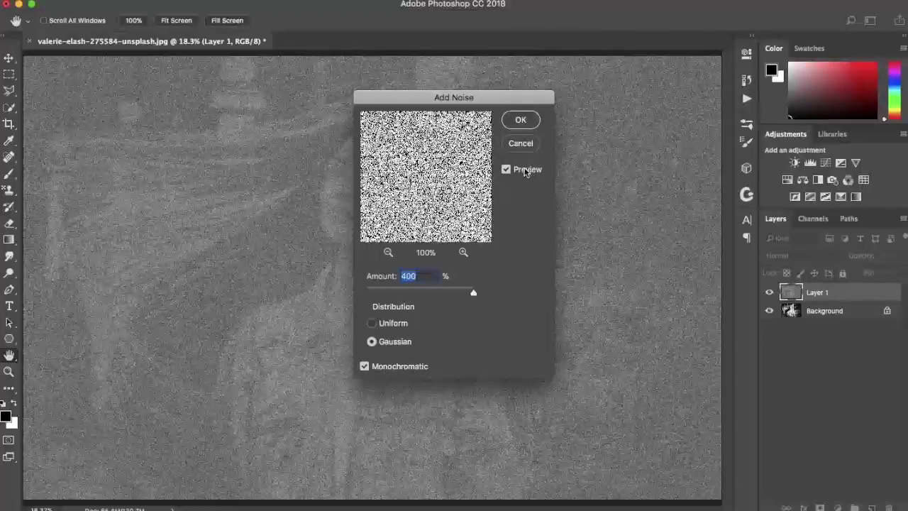
click(521, 120)
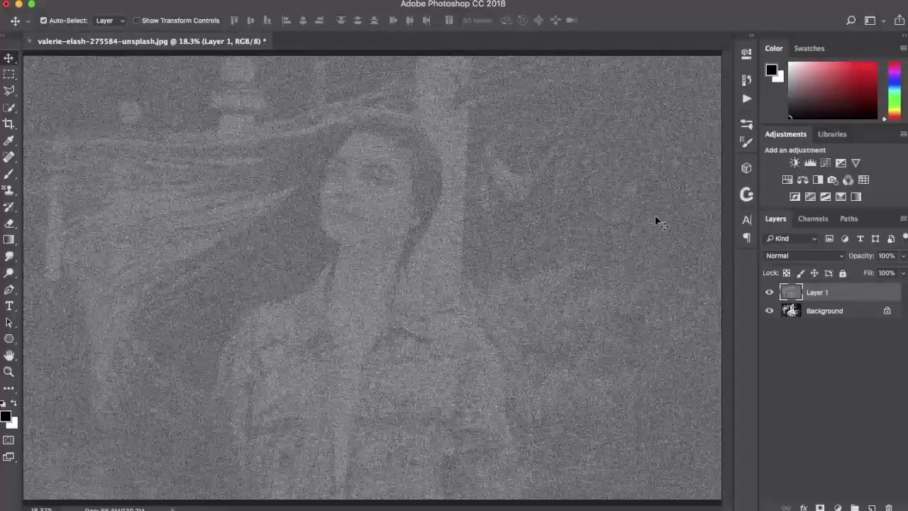
Step: Set the noise layer's blend mode to Overlay and inspect the grain up close
click(802, 257)
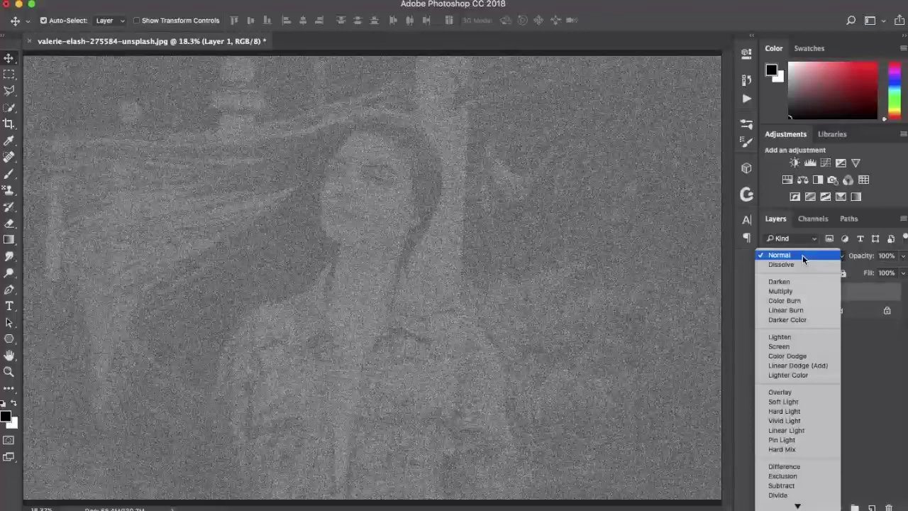
click(789, 392)
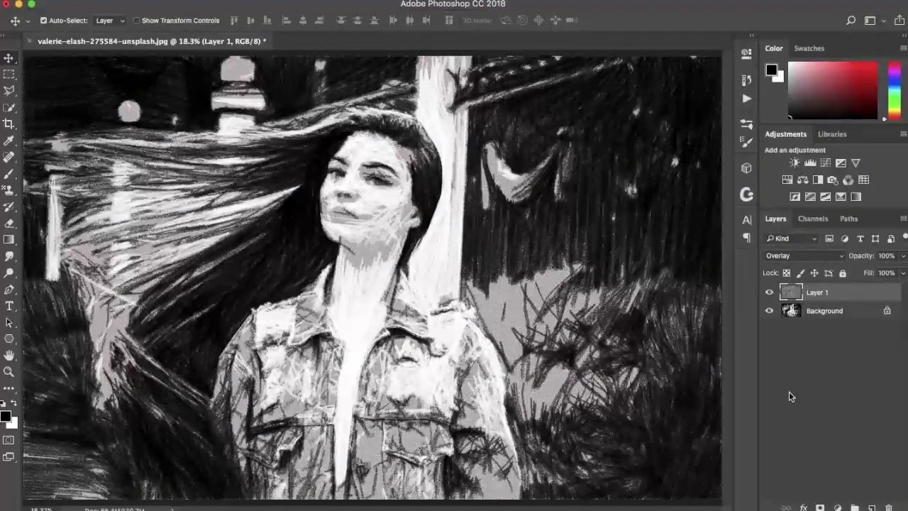
key(super+equal)
key(super+equal)
key(super+equal)
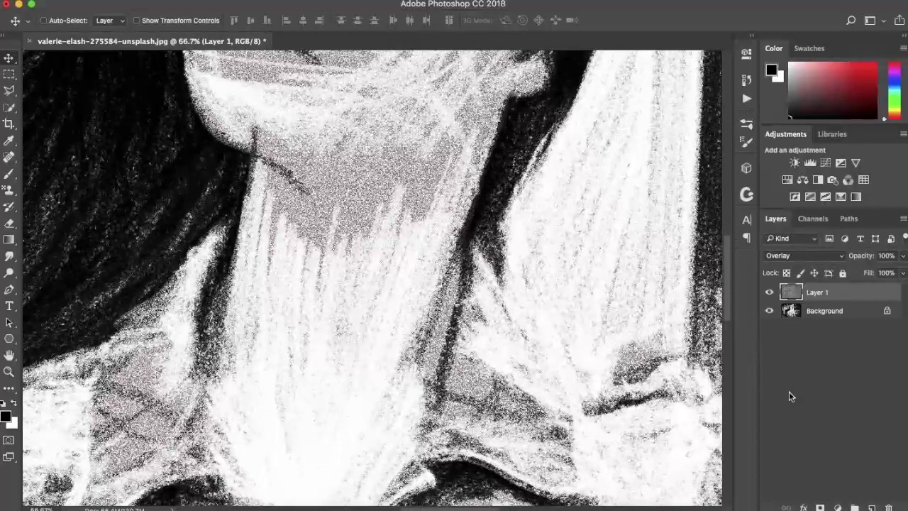
key(super+minus)
key(super+minus)
key(super+minus)
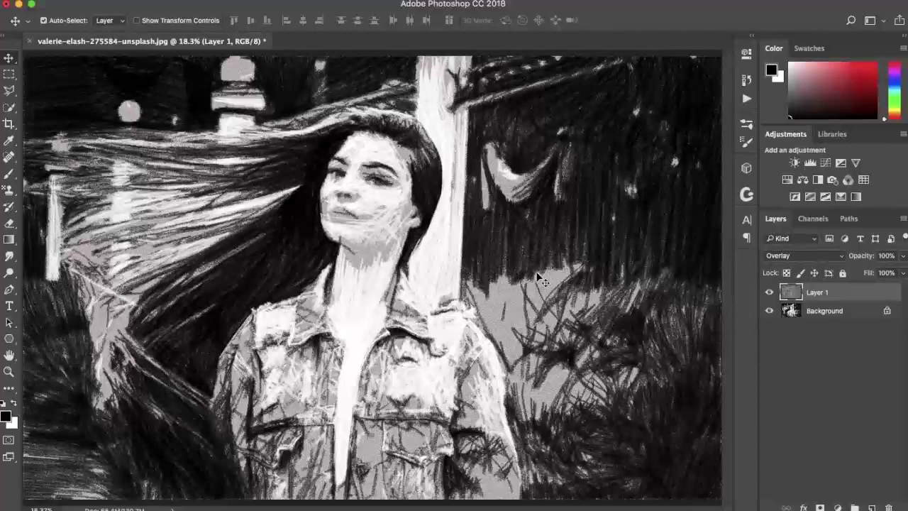
Step: Try the Soft Light blend mode on the noise layer and inspect the grain around the neck and face
click(774, 255)
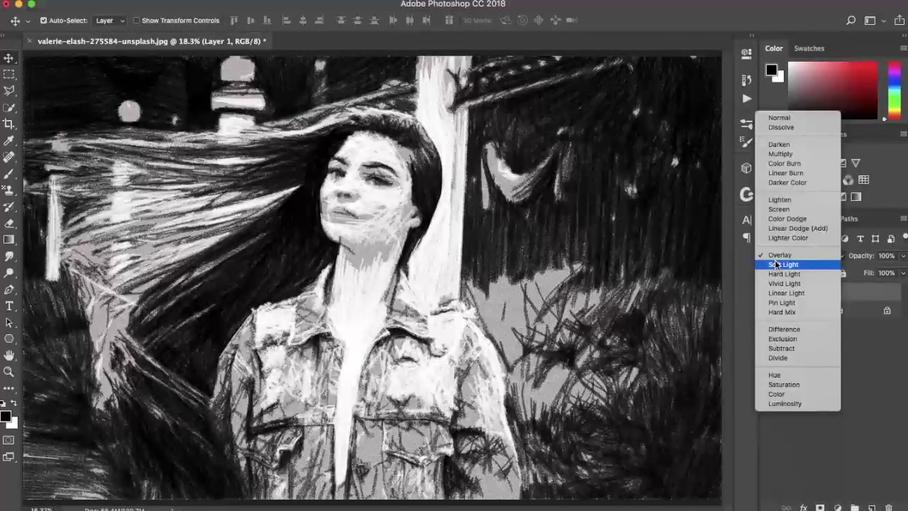
click(774, 264)
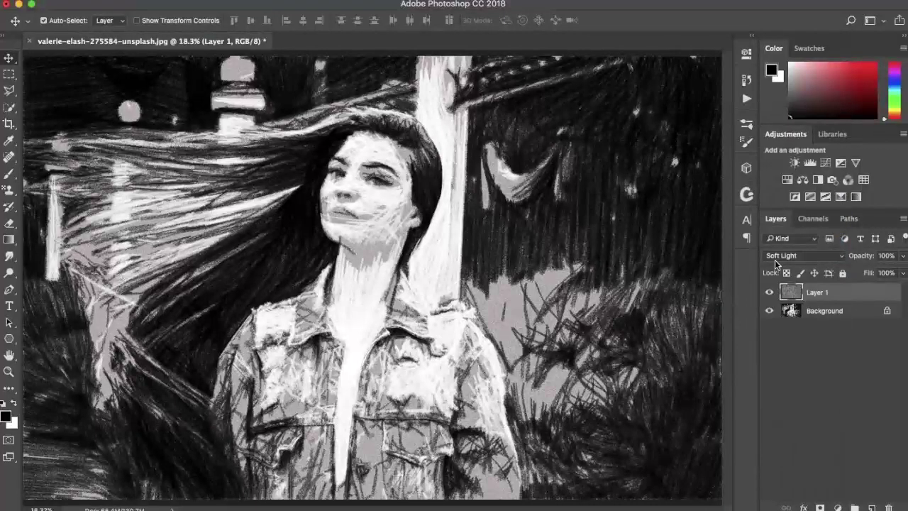
key(super+plus)
key(super+plus)
key(super+plus)
key(super+plus)
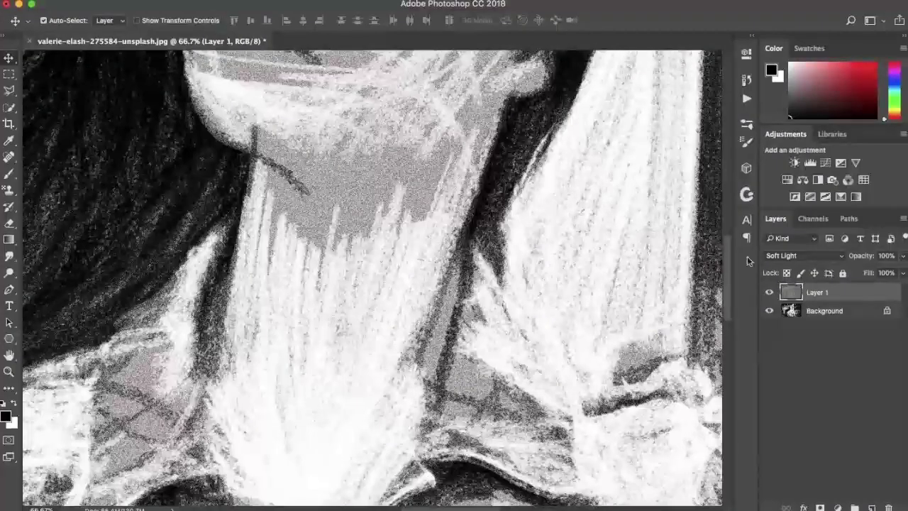
click(797, 258)
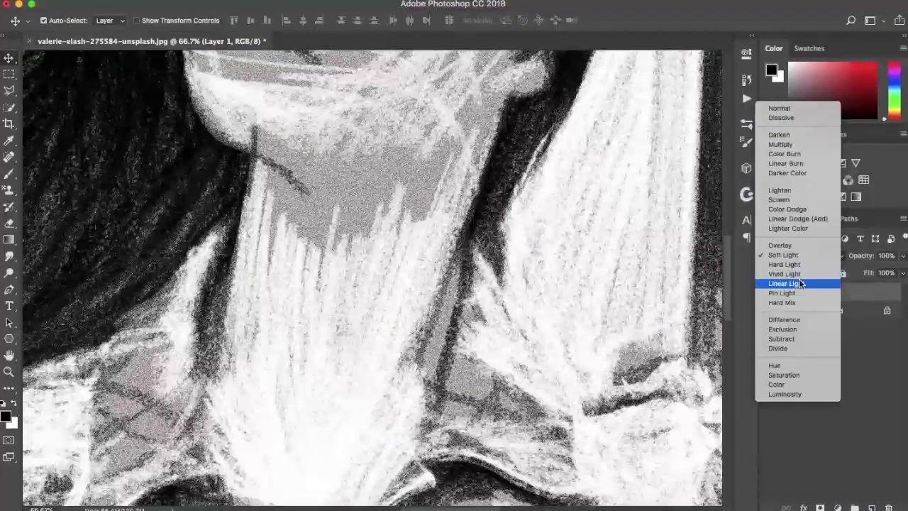
click(591, 274)
scroll(592, 275, up, 10)
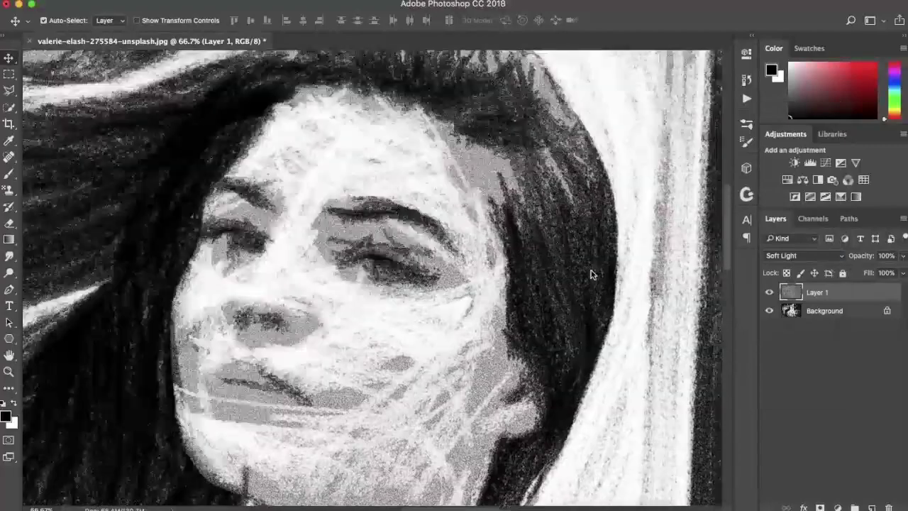
Step: Try the Linear Light, Screen and Multiply blend modes on the noise layer, and return it to Overlay
click(797, 257)
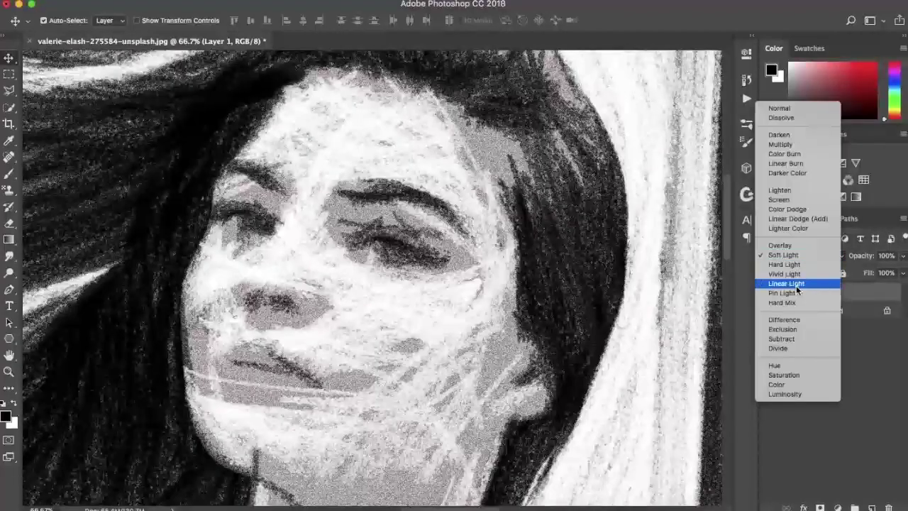
click(797, 284)
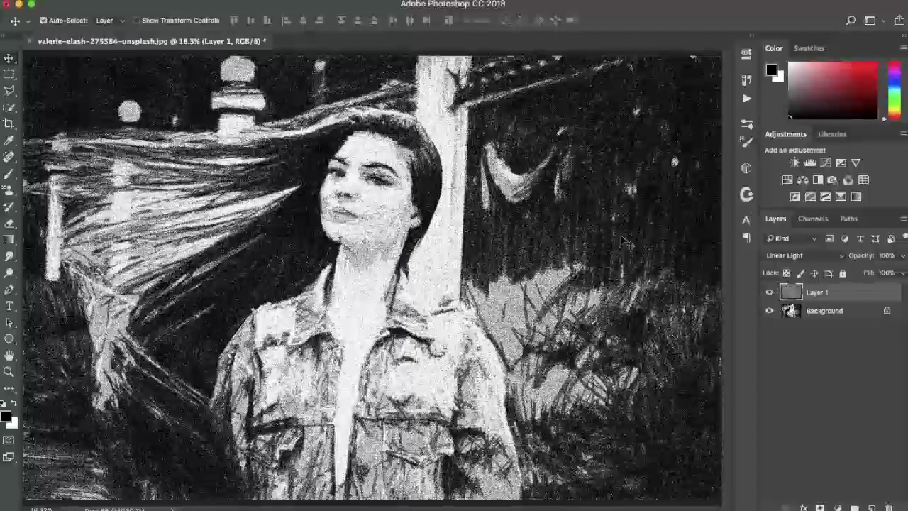
click(803, 257)
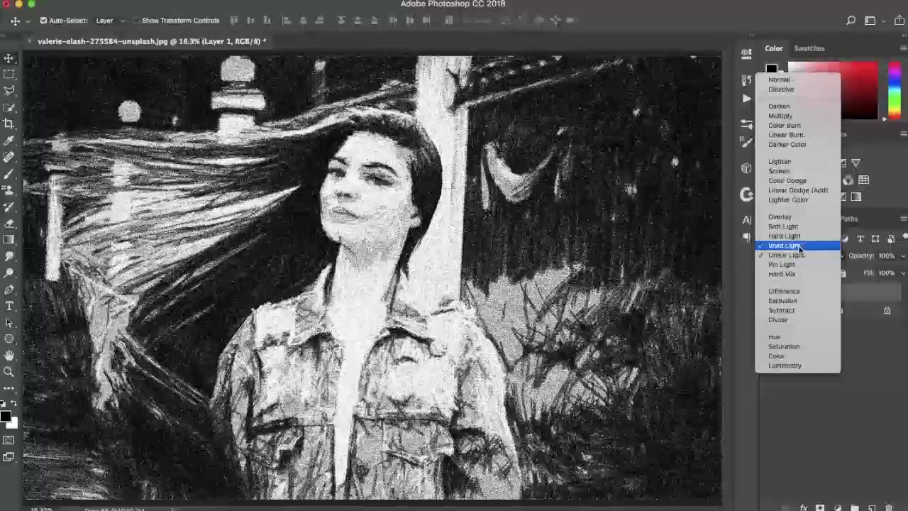
click(786, 177)
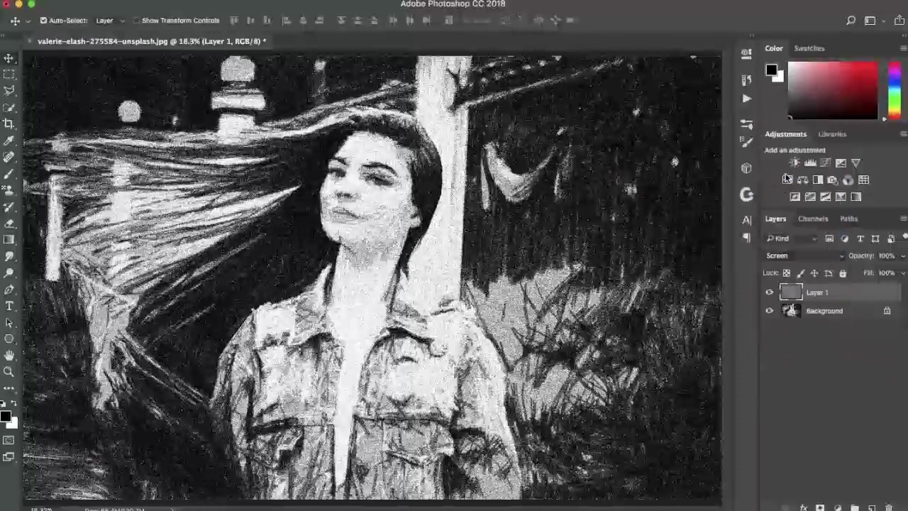
click(797, 256)
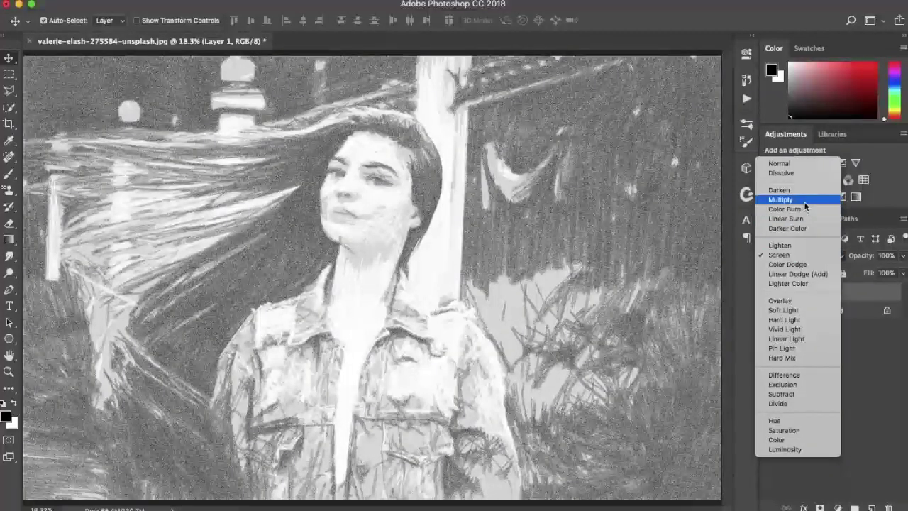
click(803, 201)
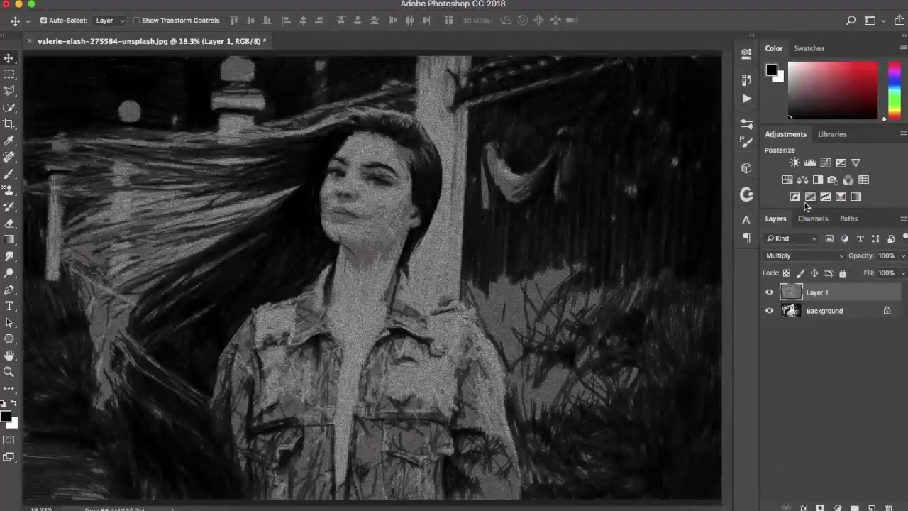
click(804, 256)
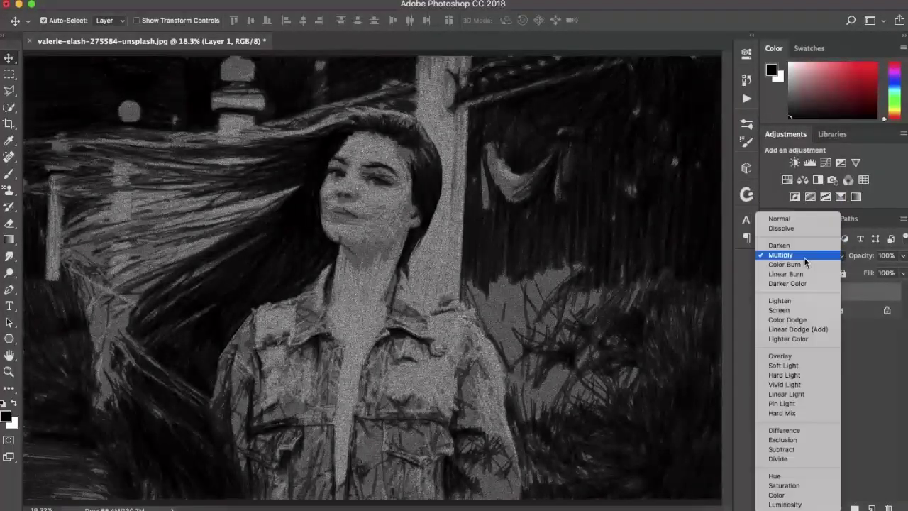
click(786, 353)
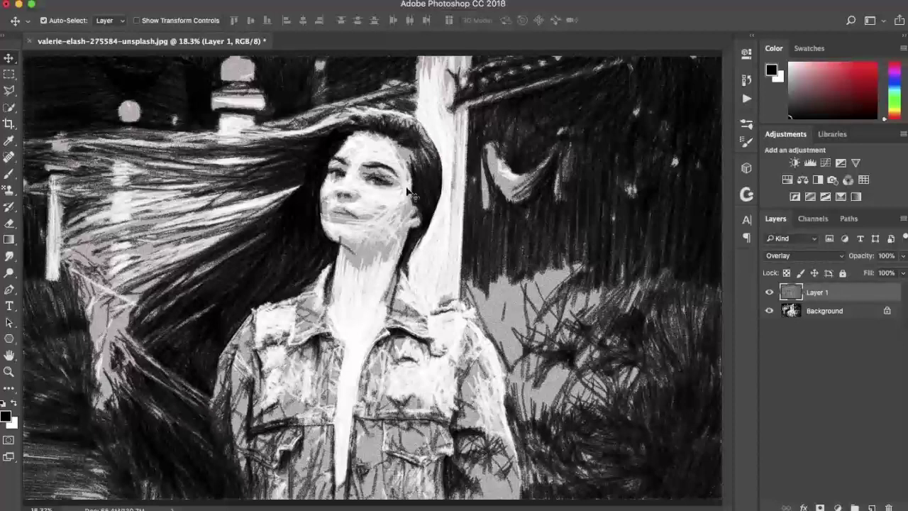
Step: Add a new layer above the noise layer and fill it with the gray foreground color #808080
click(874, 507)
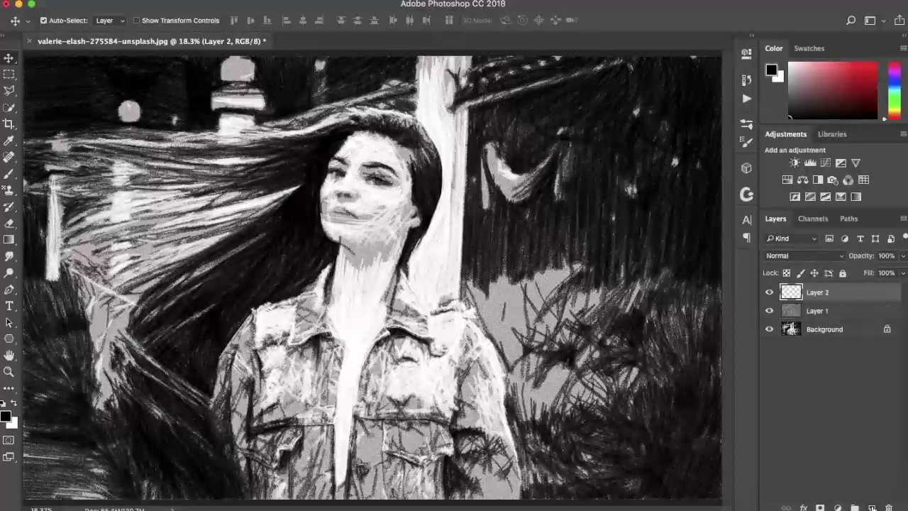
click(6, 417)
text(808080)
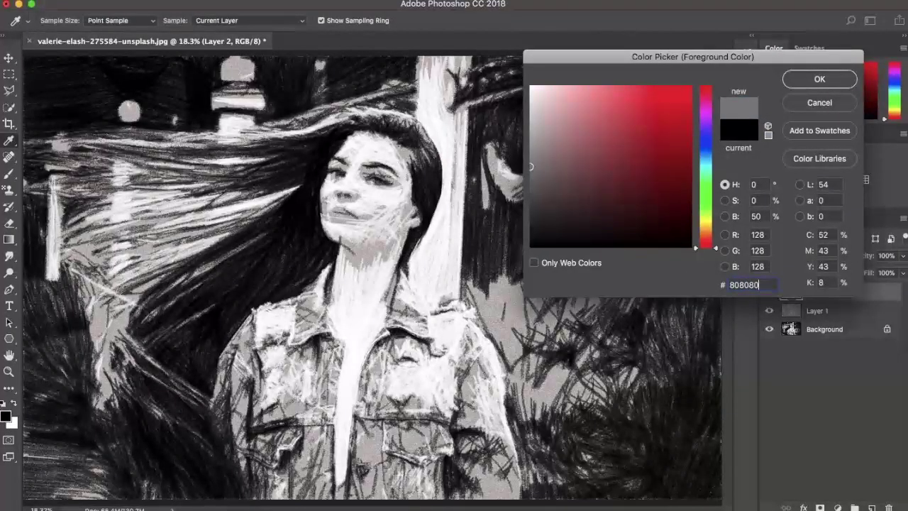
key(Return)
key(alt+BackSpace)
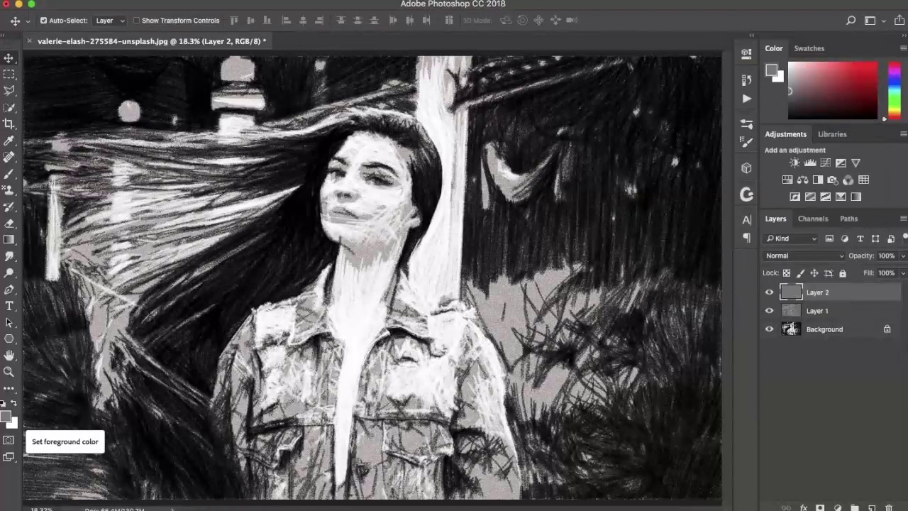
Step: Set the gray layer's blend mode to Overlay and try darkening it with Hue/Saturation, lowering Lightness to about -87
click(800, 257)
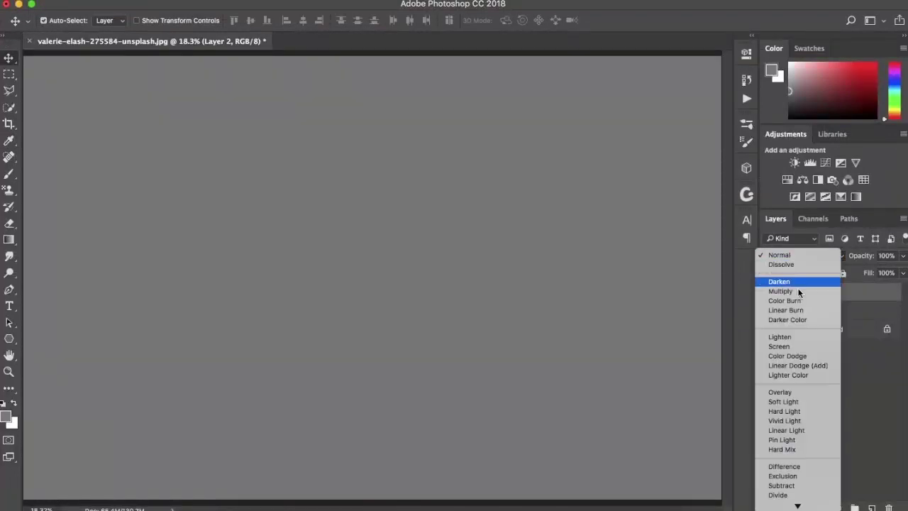
click(792, 390)
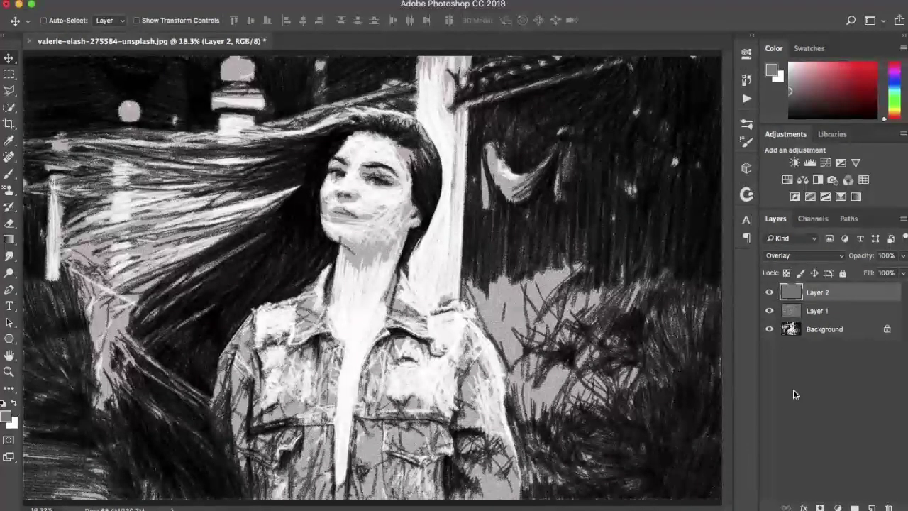
key(super+u)
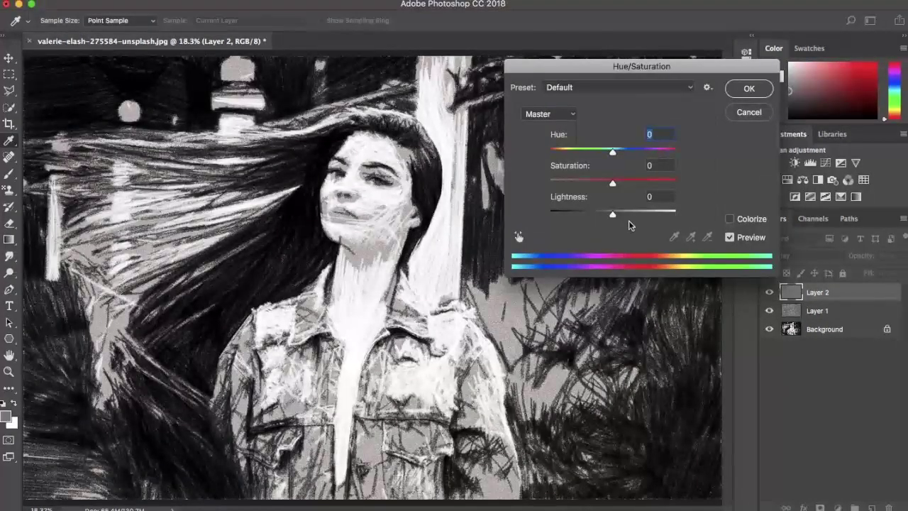
drag(614, 215, 558, 217)
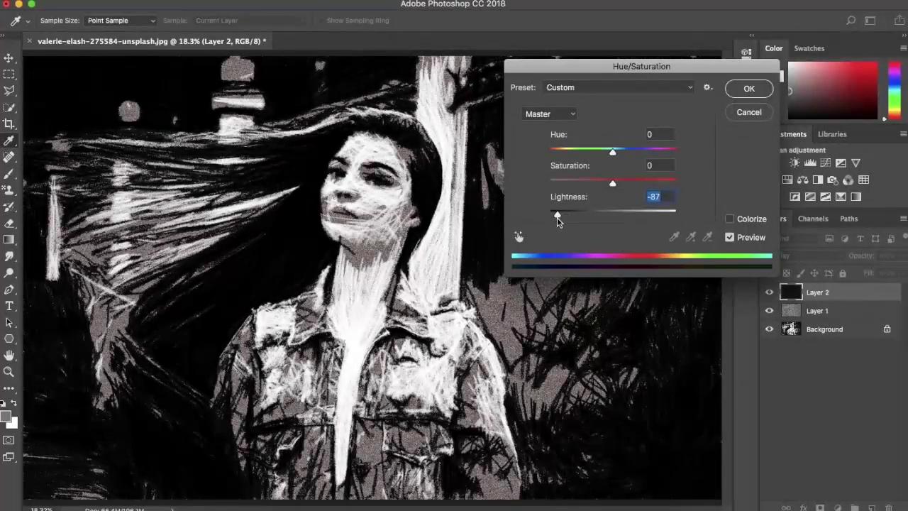
drag(561, 215, 600, 210)
click(748, 114)
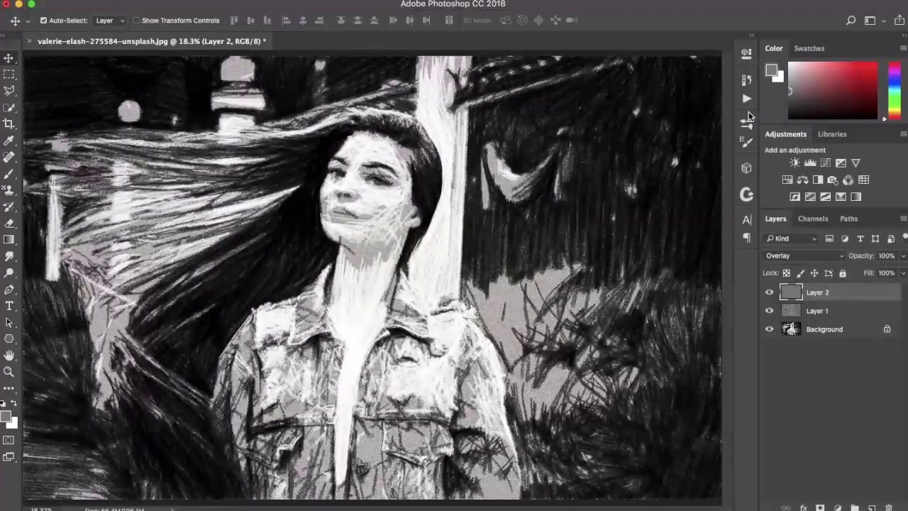
Step: Delete the gray-filled layer and reset the foreground and background colors to the default black and white
key(BackSpace)
key(d)
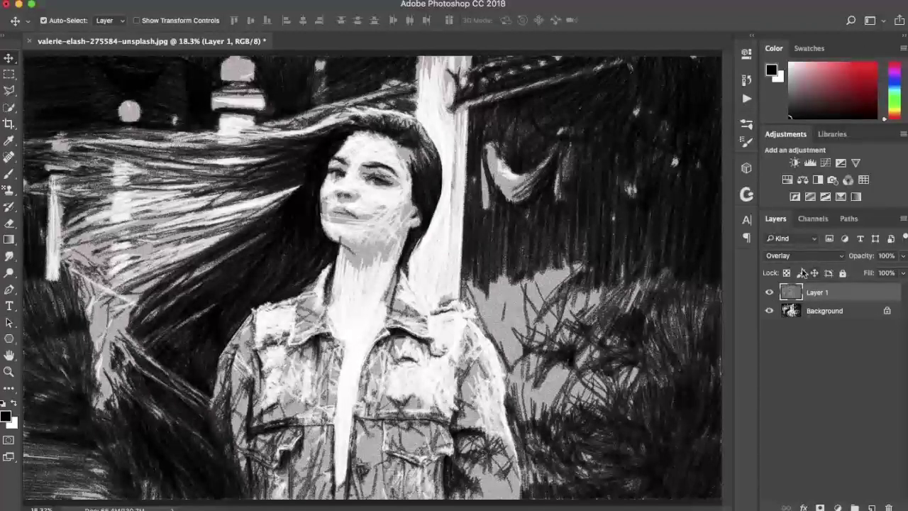
Step: Isolate the noise layer to examine its grain at several magnifications, and show the Background layer again
alt+click(769, 295)
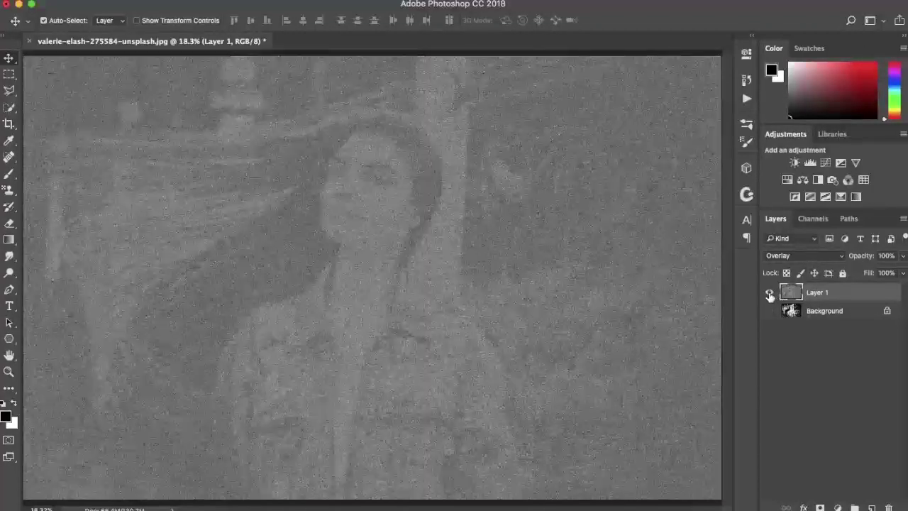
key(super+equal)
key(super+equal)
key(super+equal)
key(super+equal)
key(super+equal)
key(super+equal)
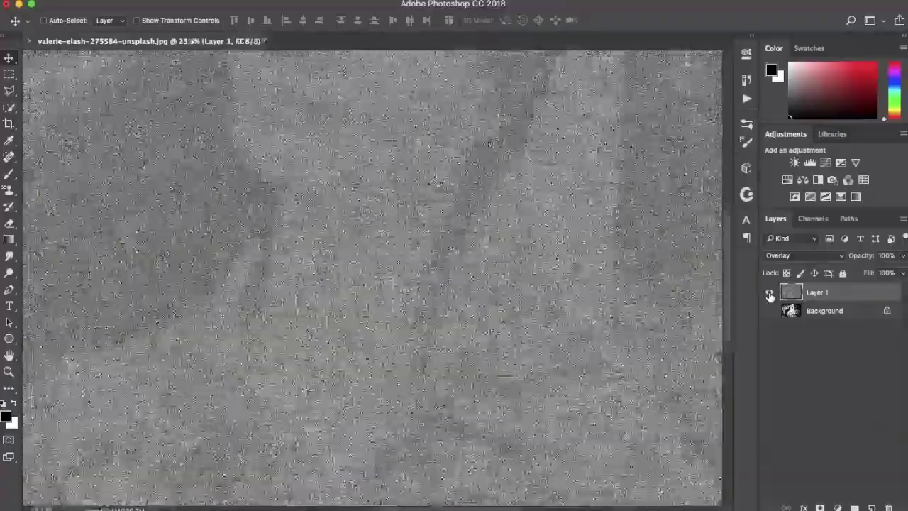
key(super+equal)
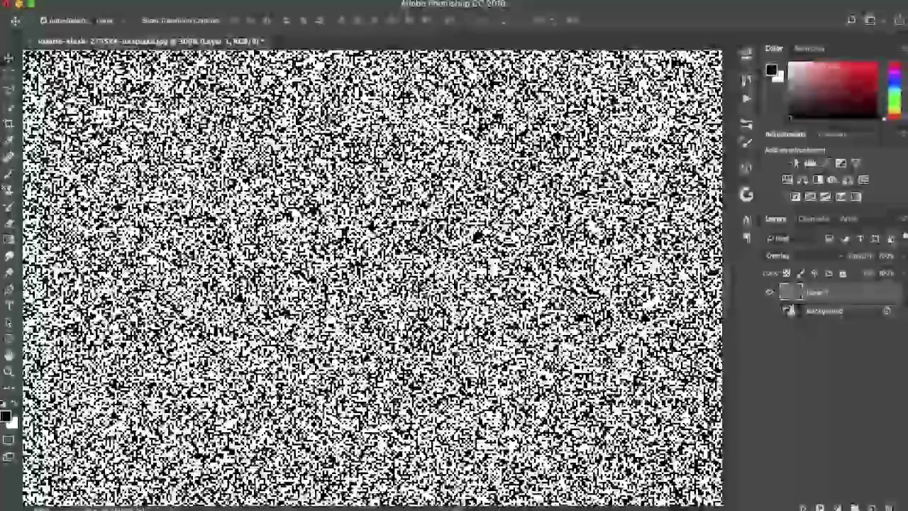
key(super+minus)
key(super+minus)
key(super+minus)
key(super+minus)
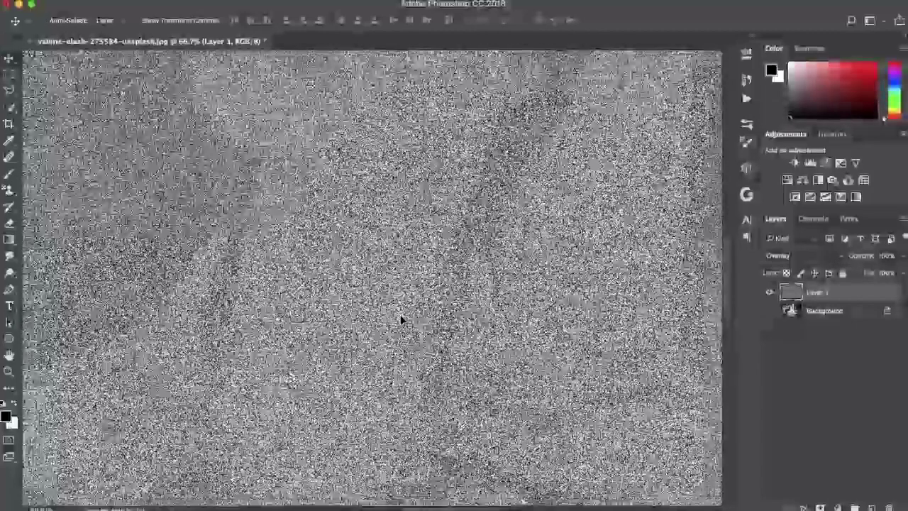
key(super+minus)
key(super+minus)
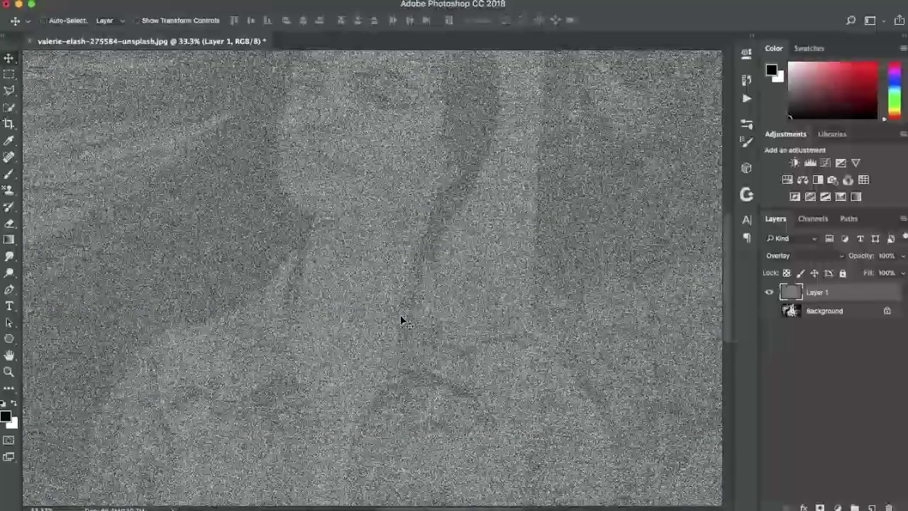
key(super+plus)
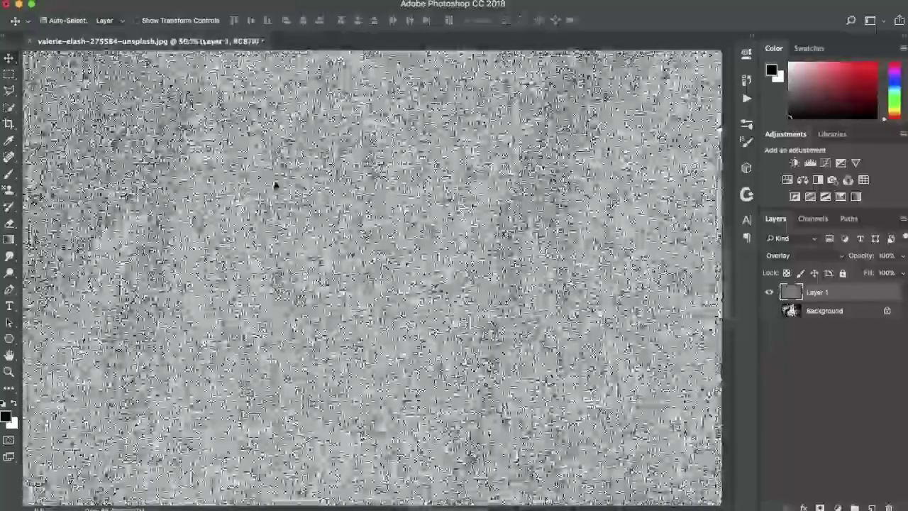
key(super+0)
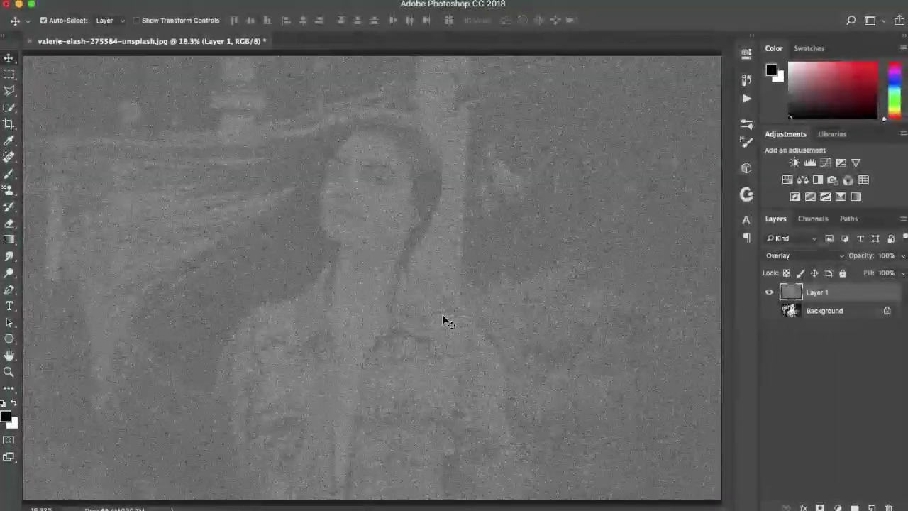
click(770, 310)
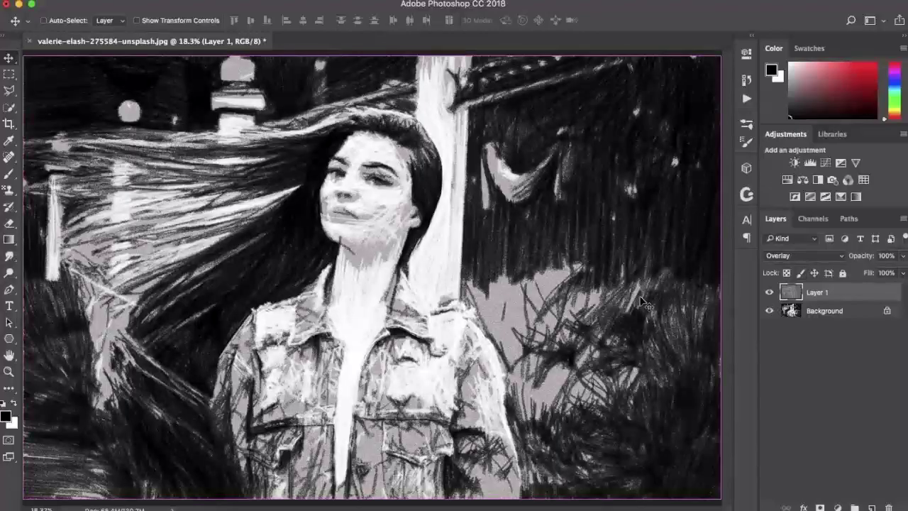
Step: Examine the Overlay grain up close around the neck, eyes and mouth of the portrait
key(super+equal)
key(super+equal)
key(super+equal)
key(super+equal)
key(super+equal)
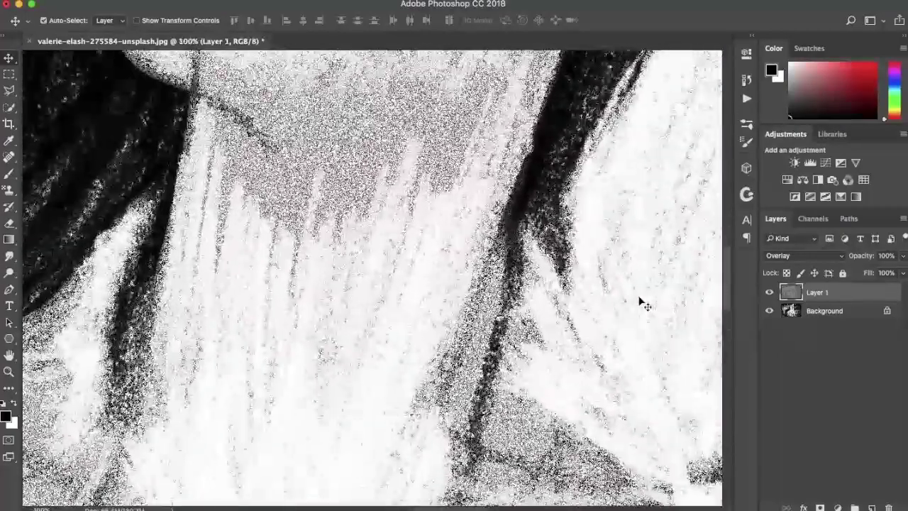
scroll(433, 337, up, 10)
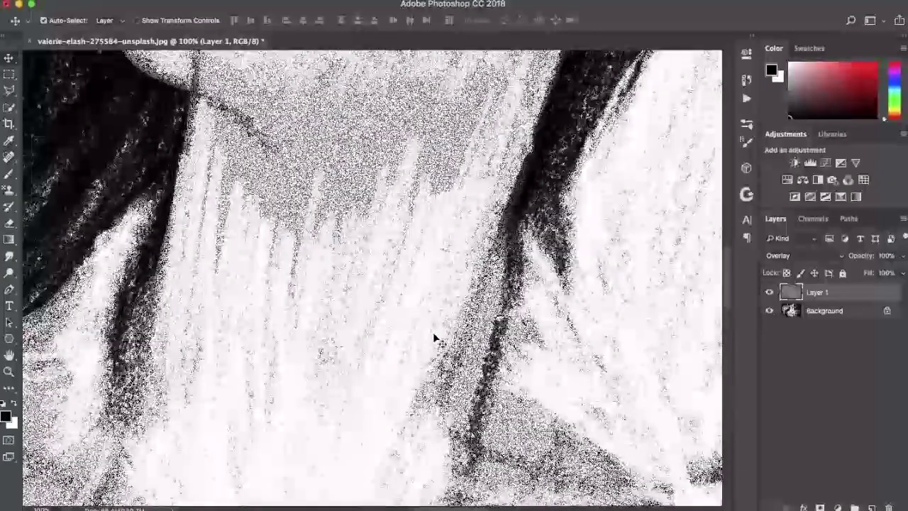
scroll(435, 339, up, 8)
scroll(298, 204, up, 2)
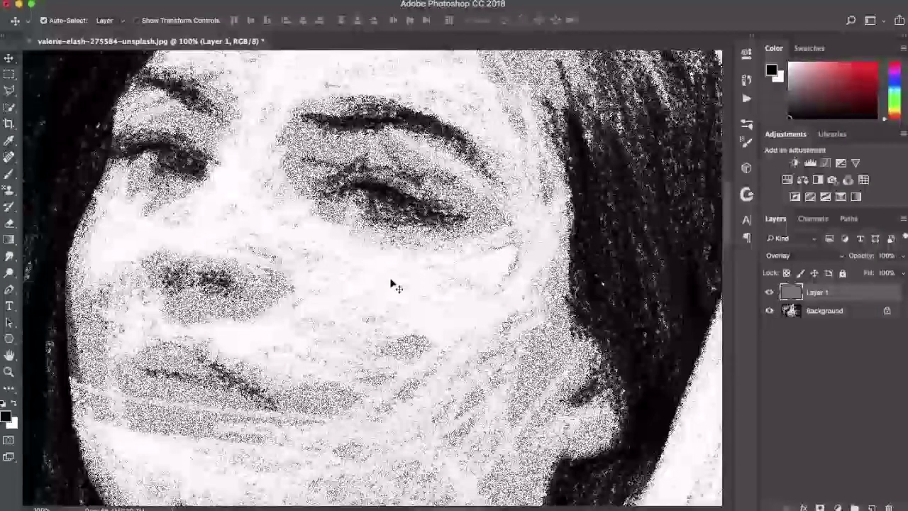
key(super+0)
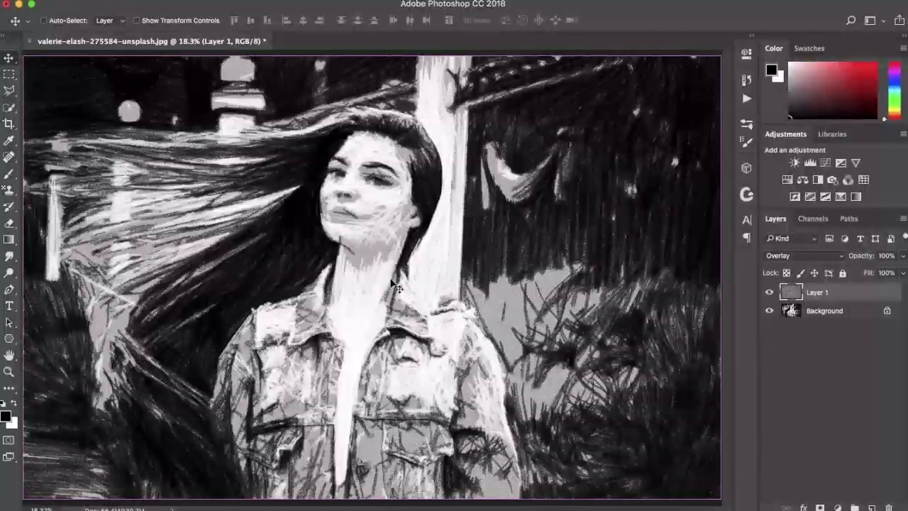
Step: Compare the full portrait with and without the noise layer by toggling the layer's visibility several times
click(768, 292)
click(768, 293)
click(768, 293)
click(768, 293)
click(768, 293)
click(768, 293)
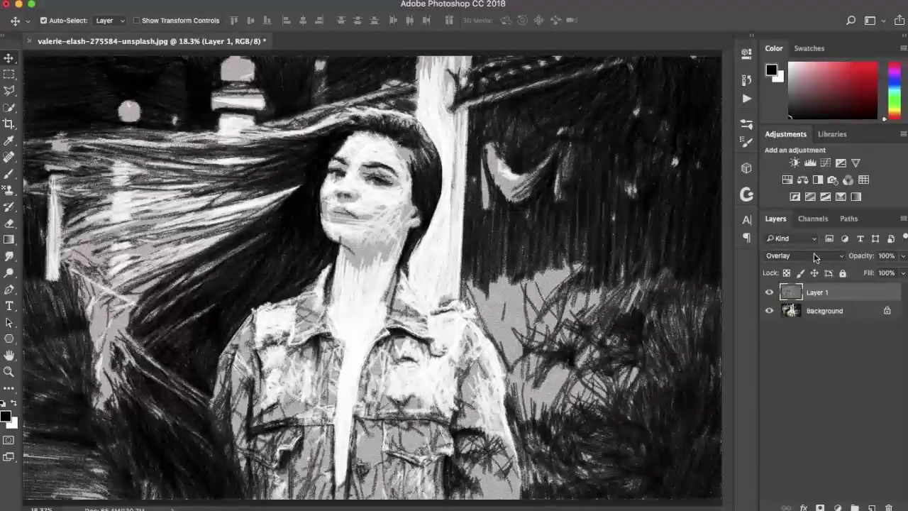
Step: Set the noise layer's opacity to 50% and start a Gaussian Blur on it
click(886, 255)
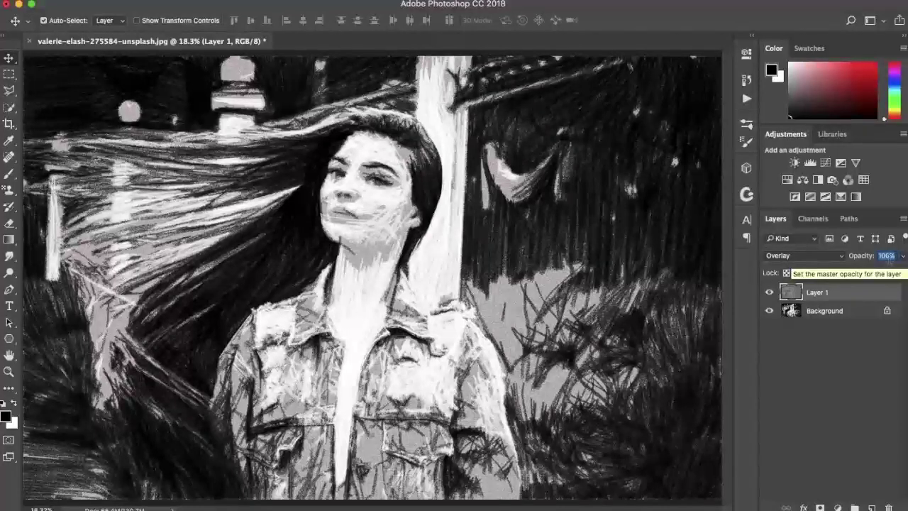
text(50)
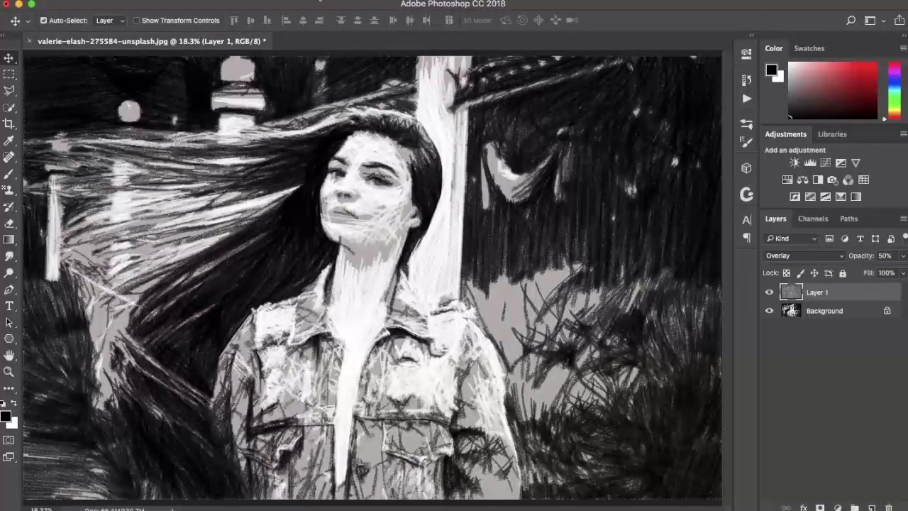
click(305, 0)
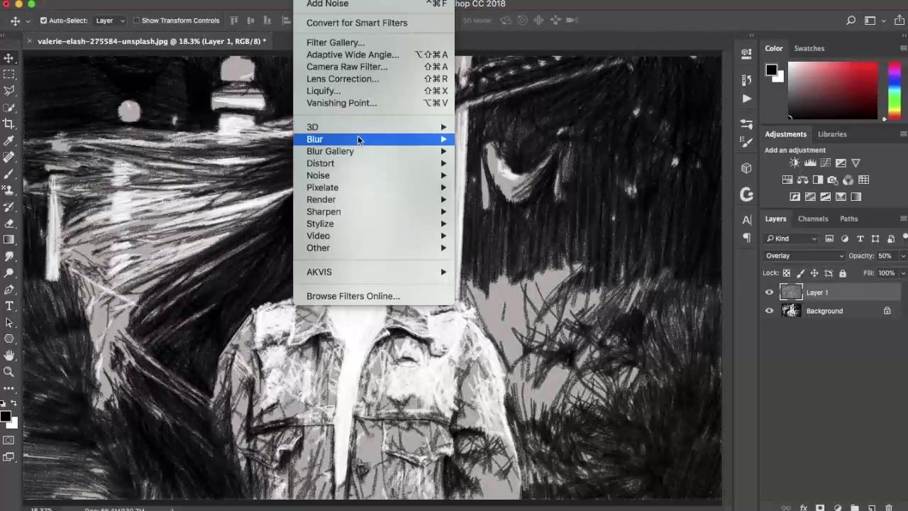
mouse_move(358, 138)
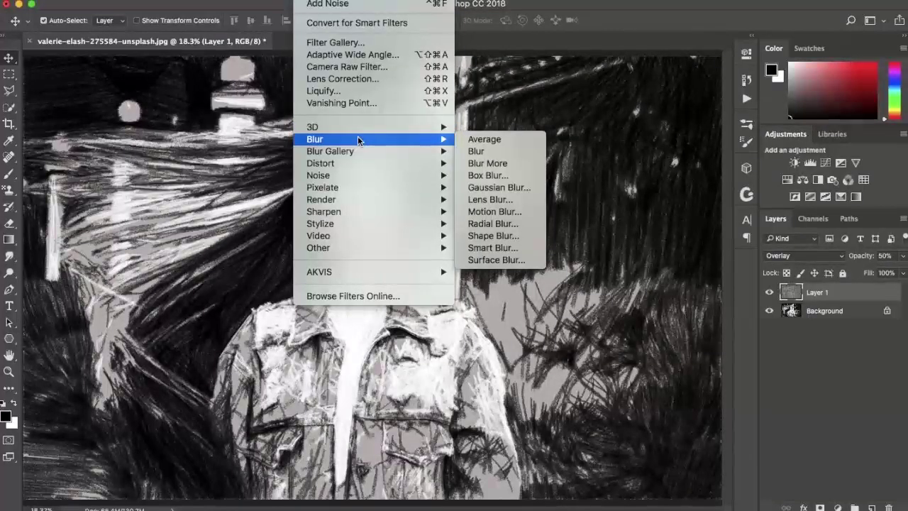
click(502, 189)
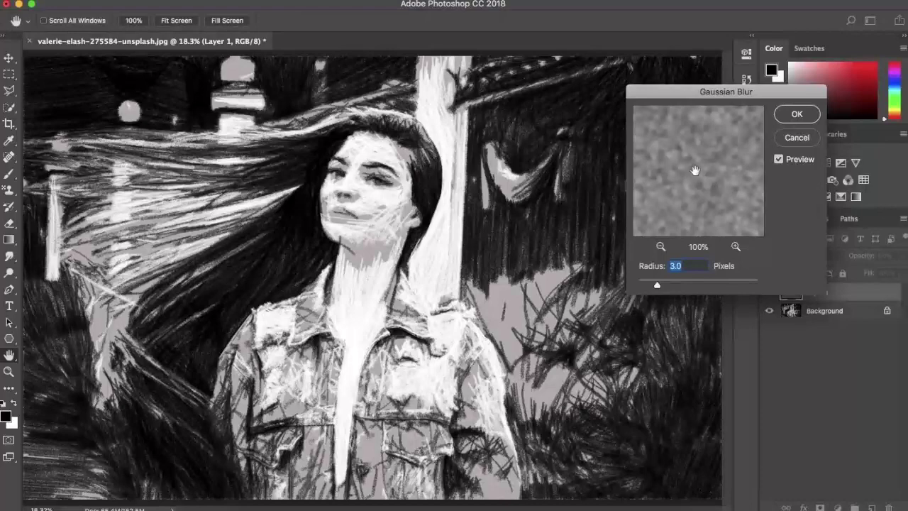
Step: Examine the 3.0-pixel Gaussian Blur preview up close on the eye, face and neck
super+click(507, 220)
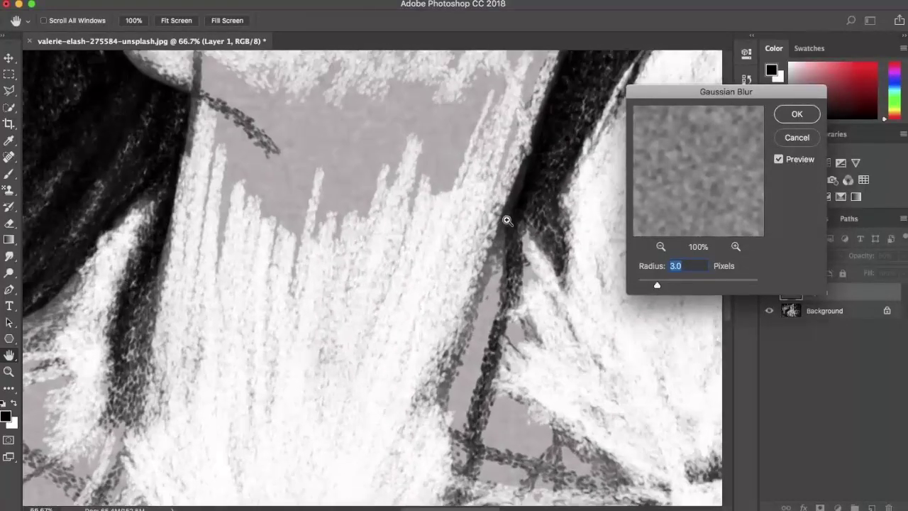
super+click(507, 220)
super+click(507, 220)
scroll(506, 220, up, 10)
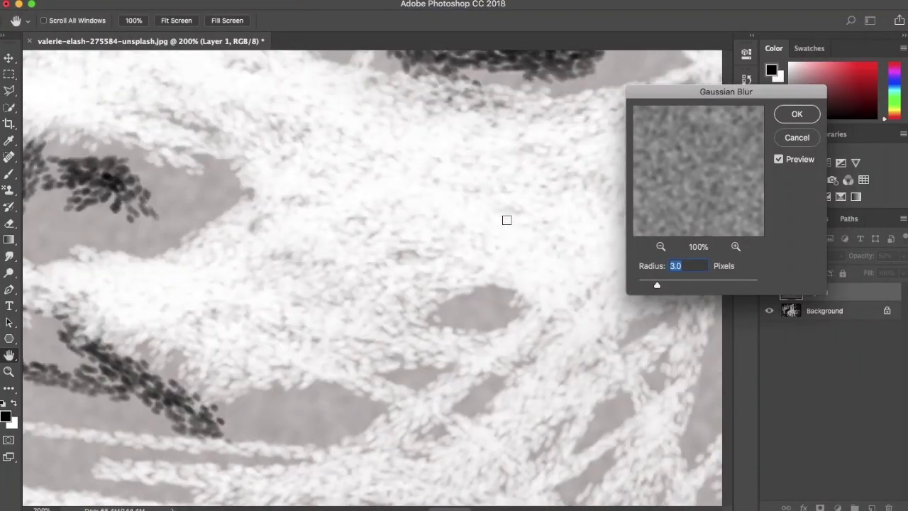
scroll(507, 220, up, 8)
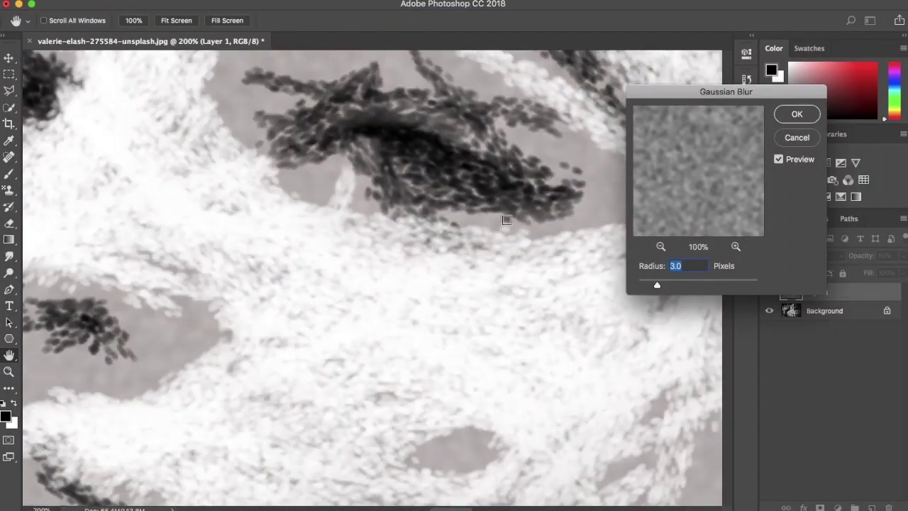
alt+click(506, 220)
alt+click(506, 220)
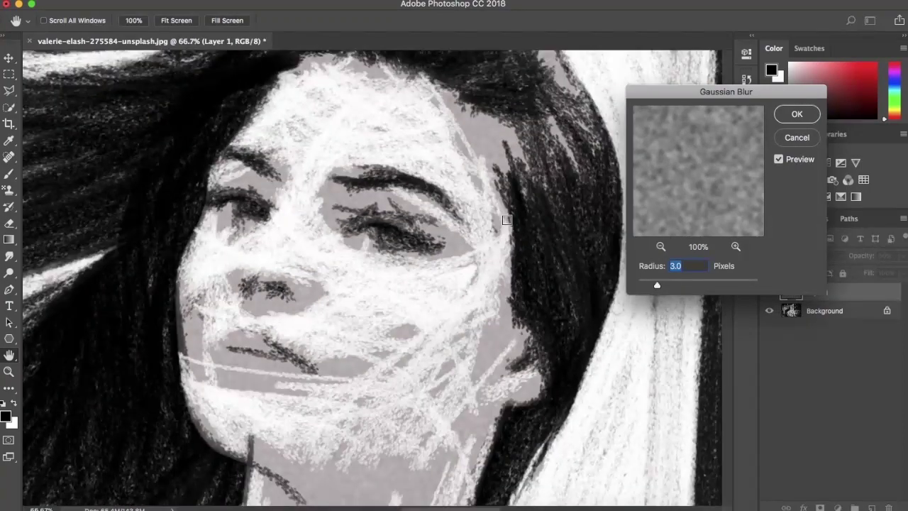
scroll(506, 220, down, 10)
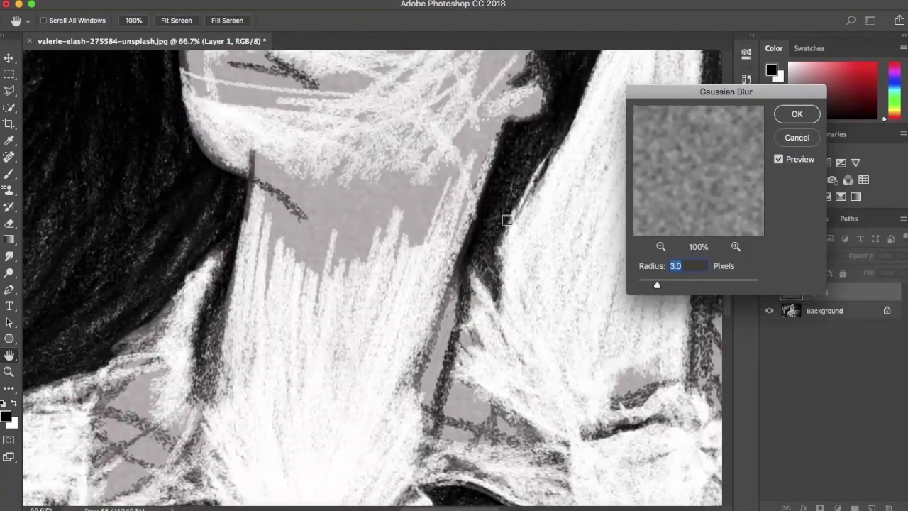
Step: Set the Gaussian Blur radius to 2.0 pixels and apply it to the noise layer
drag(653, 287, 651, 288)
key(super+0)
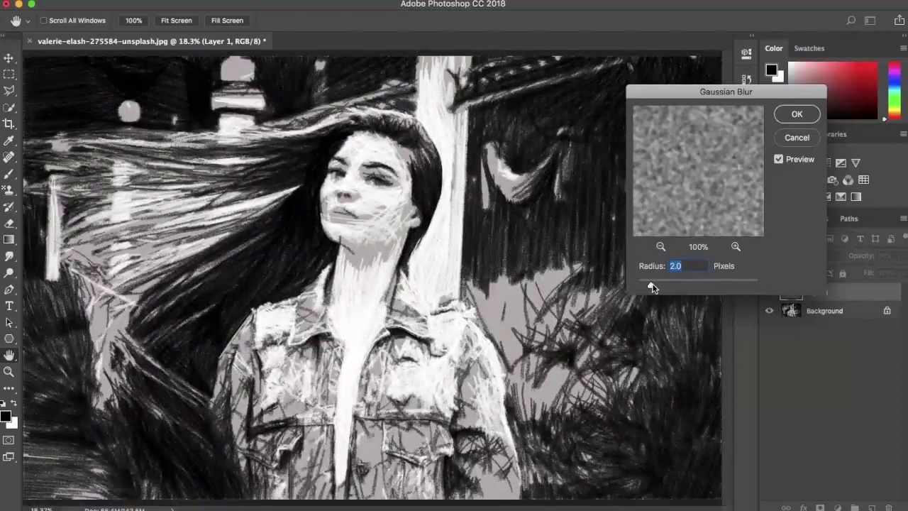
click(785, 115)
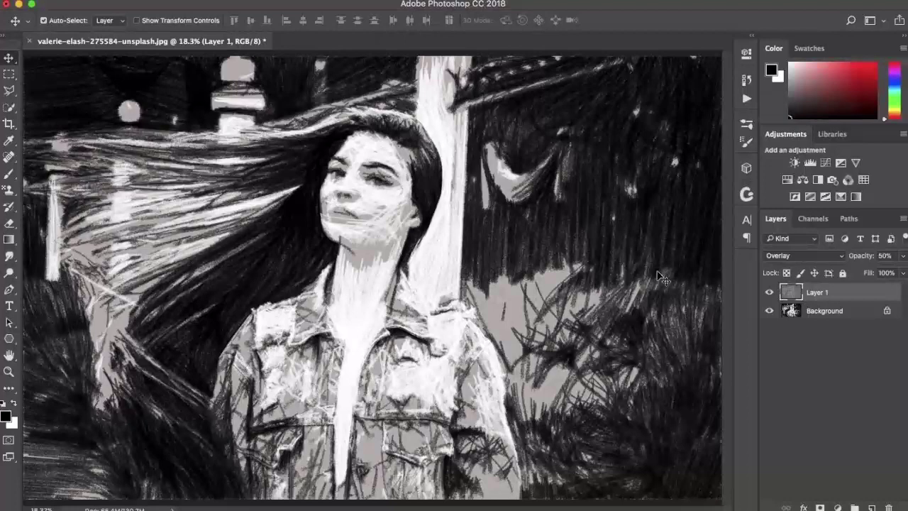
Step: Duplicate the blurred noise layer nine times to build up the grain over the portrait
key(super)
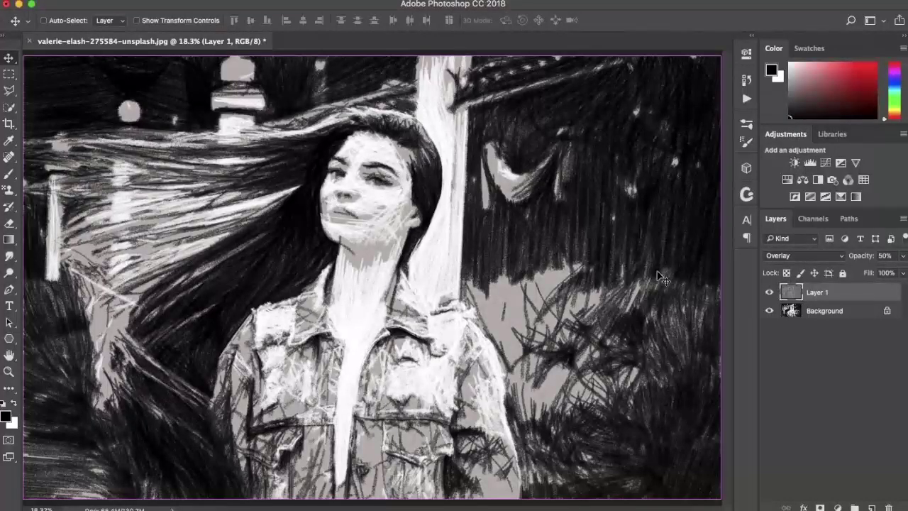
key(super+j)
key(super+j)
key(super+j)
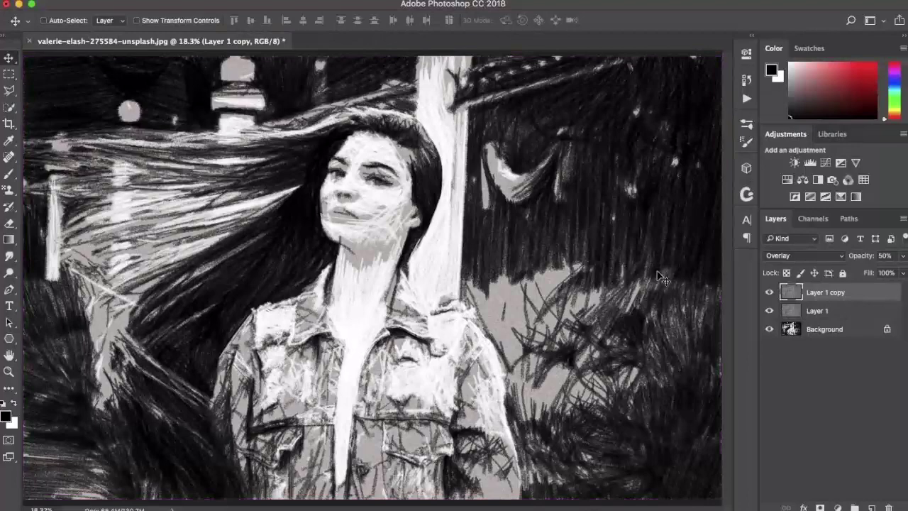
key(super+j)
key(super+j)
key(super+j)
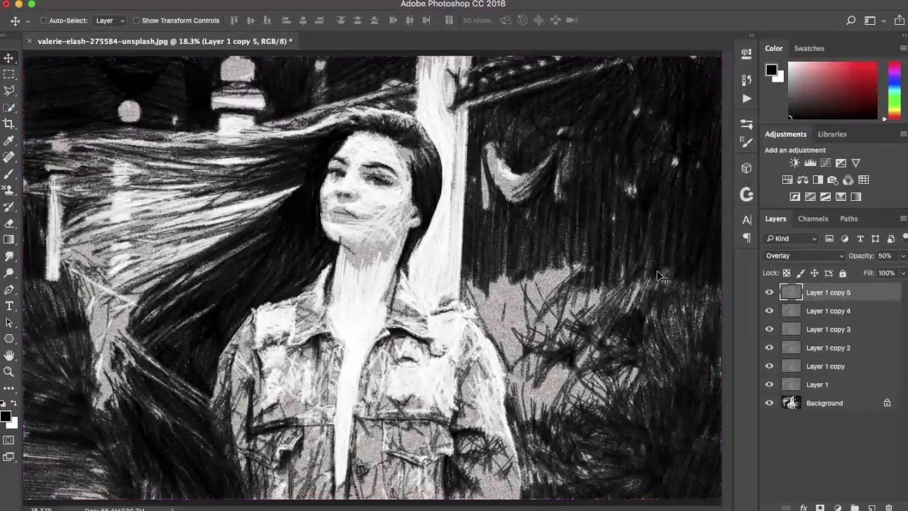
key(super+j)
key(super+j)
key(super+j)
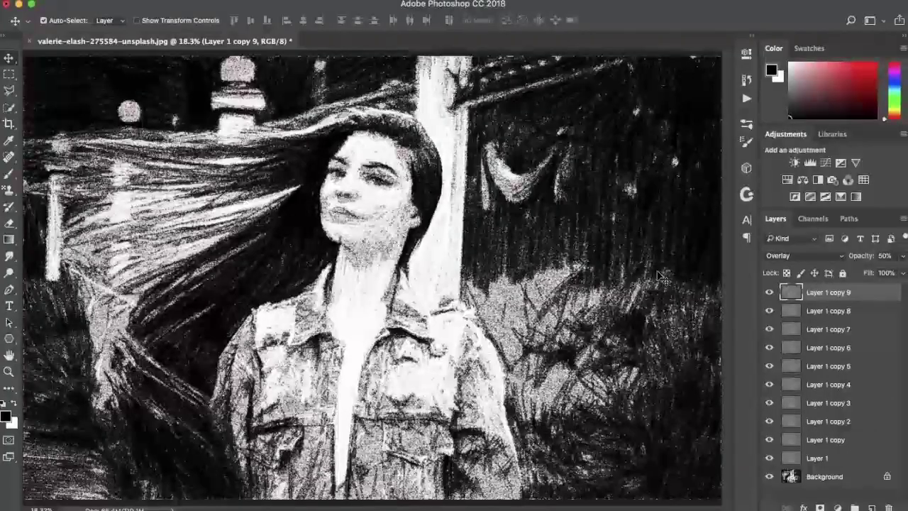
Step: Check the stacked grain up close, then delete the nine noise layer copies, keeping only the original noise layer
key(super+equal)
key(super+equal)
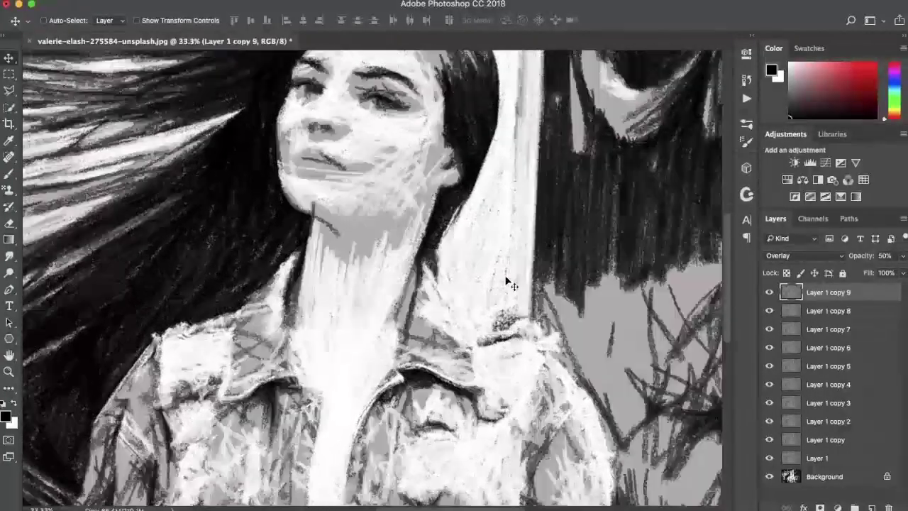
key(super+equal)
key(super+equal)
key(super+equal)
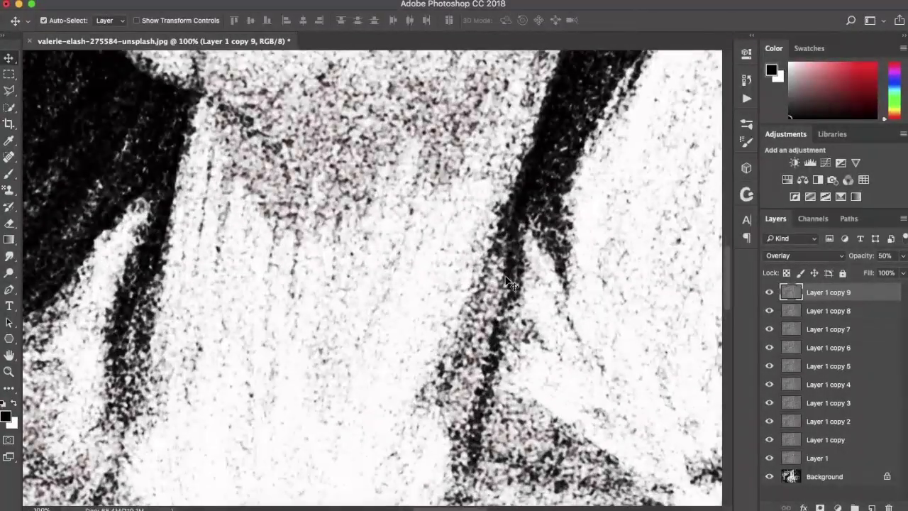
key(super+0)
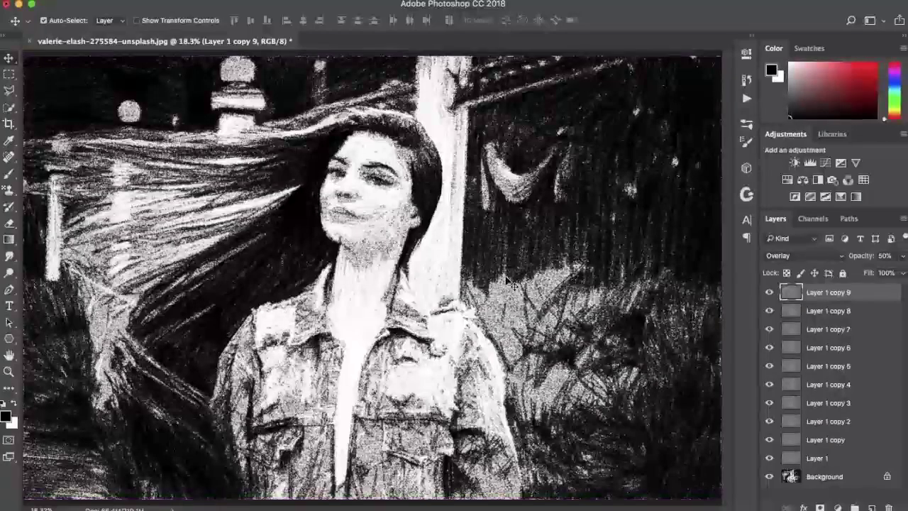
shift+click(839, 441)
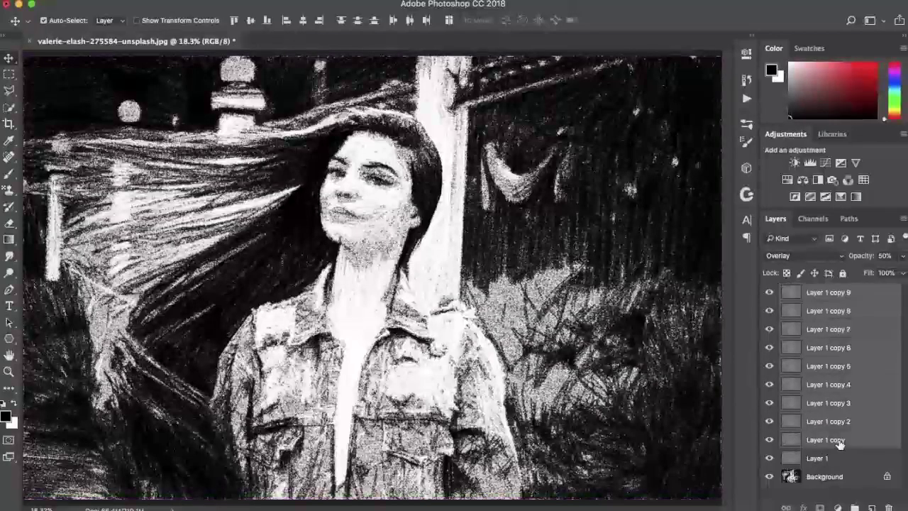
key(BackSpace)
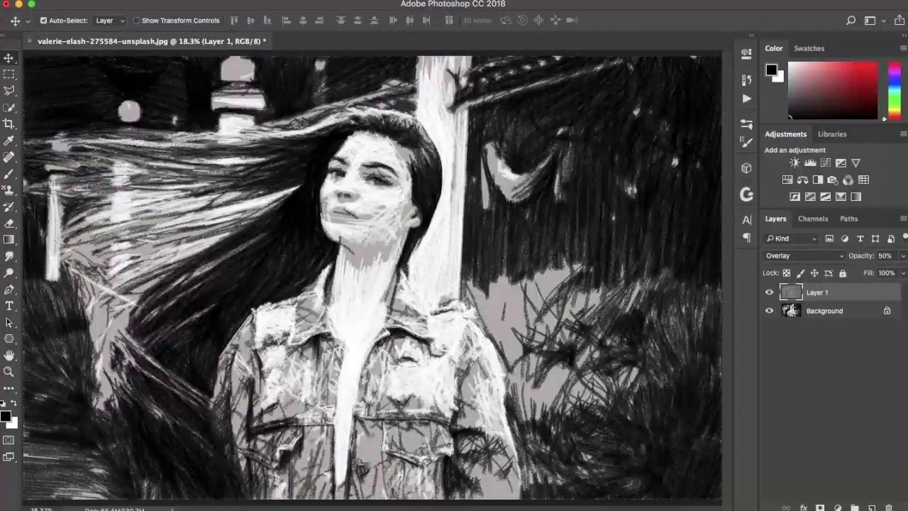
Step: Open the Filter Gallery on the noise layer and fit the whole image in its preview
click(313, 0)
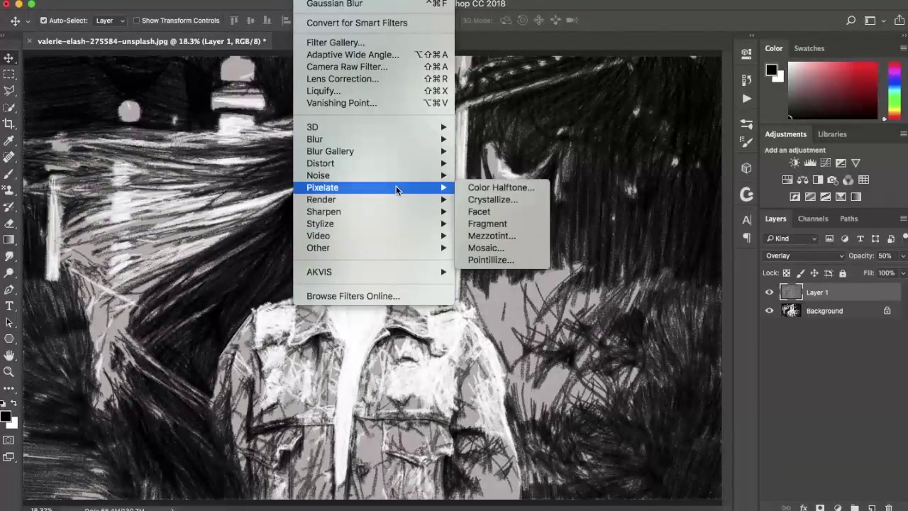
click(371, 48)
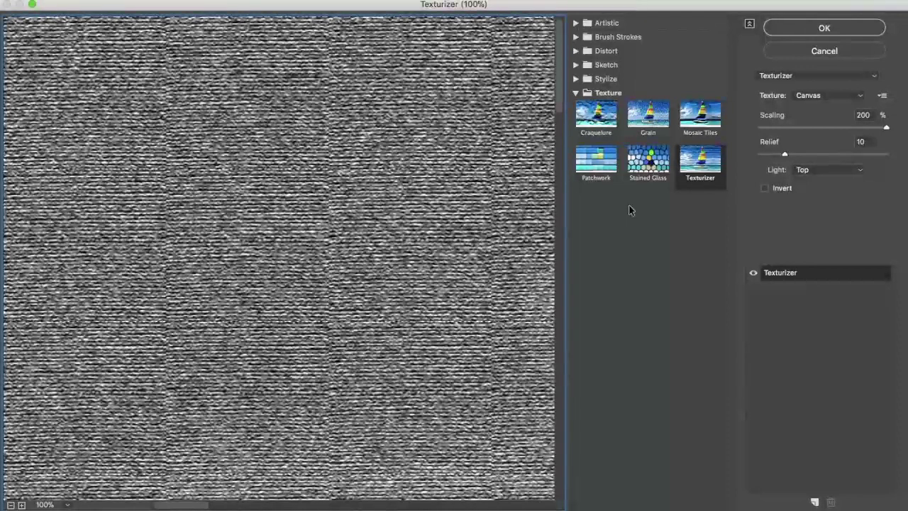
key(alt+super+0)
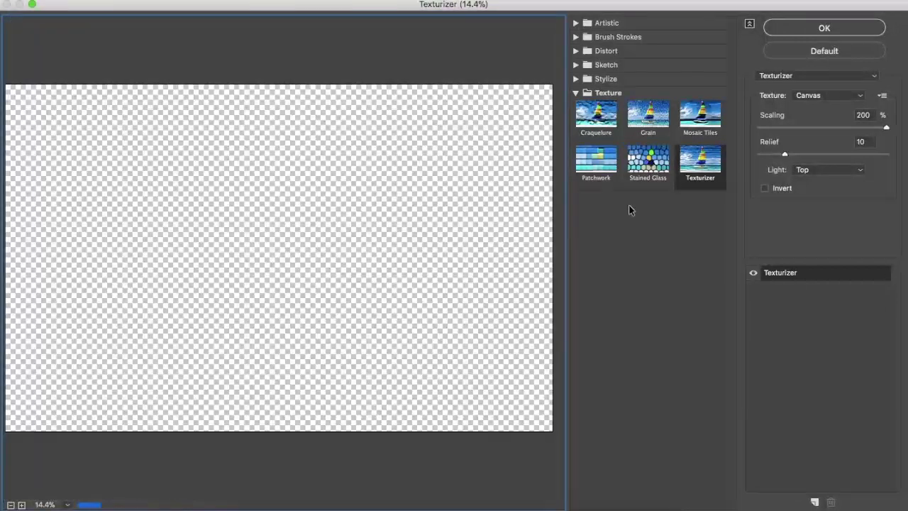
Step: Try the Cutout filter and look through the Artistic, Brush Strokes, Distort, Sketch and Stylize filter categories
click(576, 24)
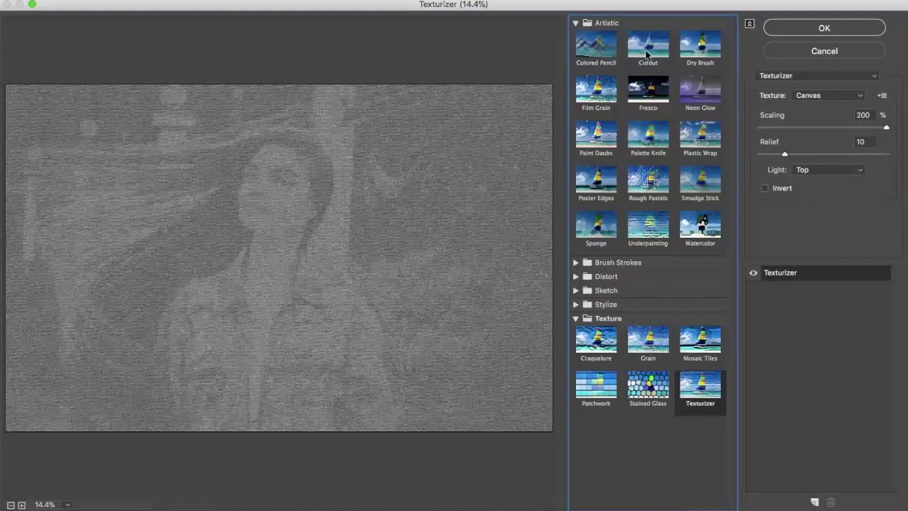
click(647, 54)
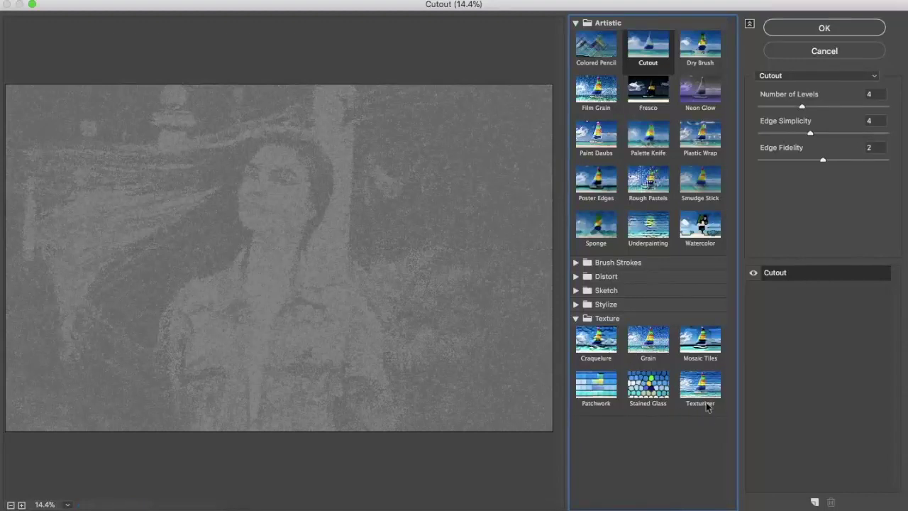
click(627, 263)
scroll(633, 321, down, 1)
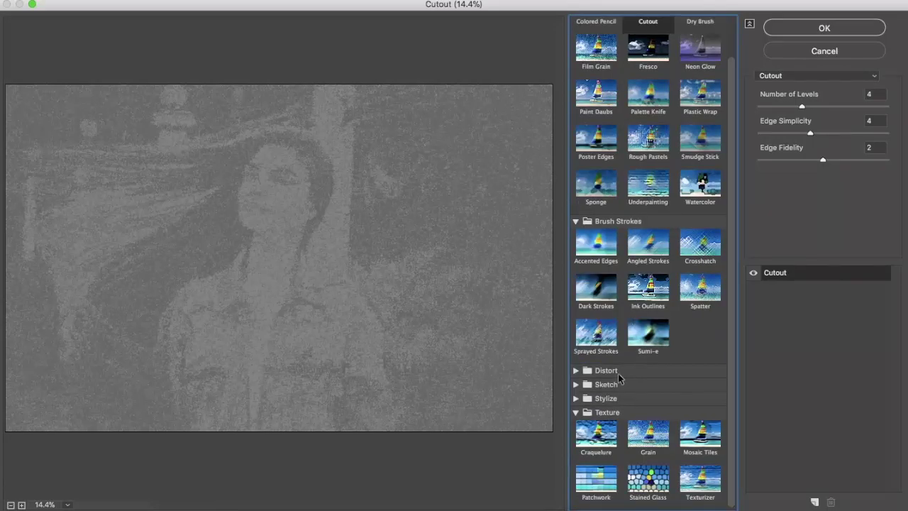
click(619, 373)
scroll(649, 312, down, 1)
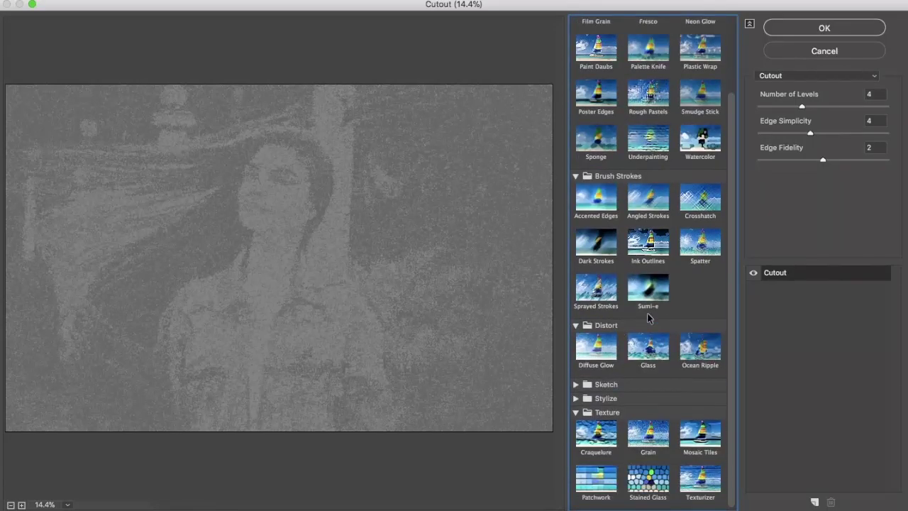
click(628, 385)
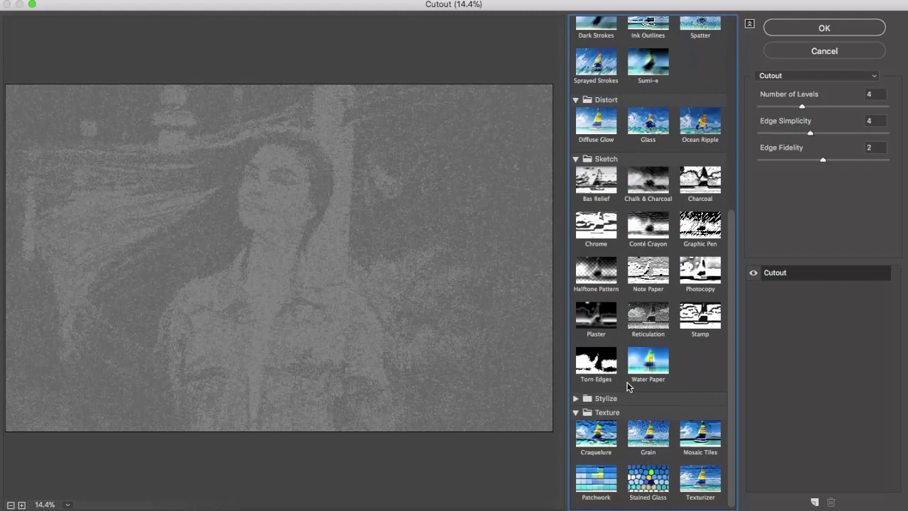
click(630, 398)
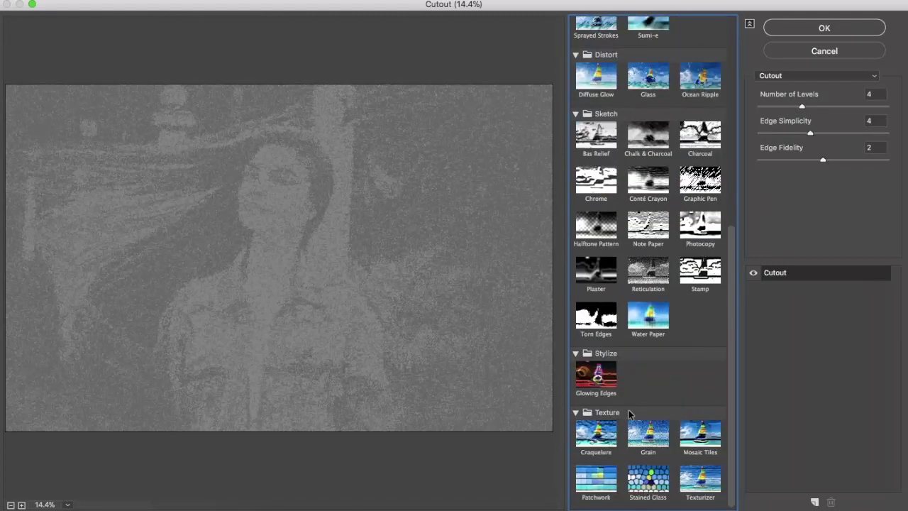
scroll(628, 413, up, 10)
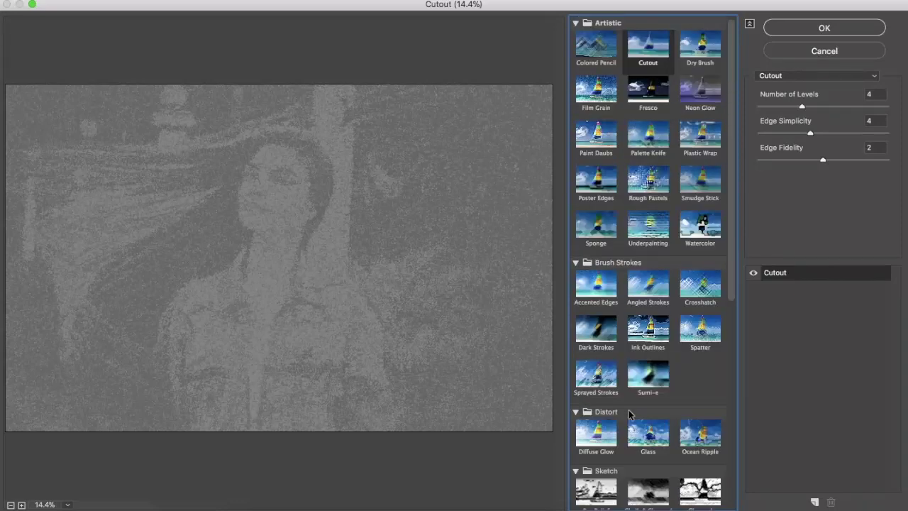
scroll(628, 414, down, 10)
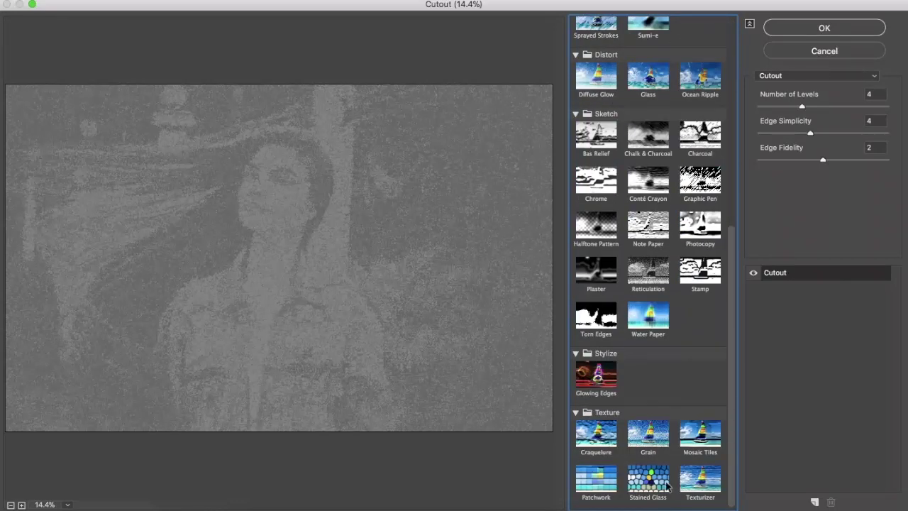
Step: Choose the Texturizer filter for the noise layer and inspect its Canvas texture preview at several magnifications
click(704, 485)
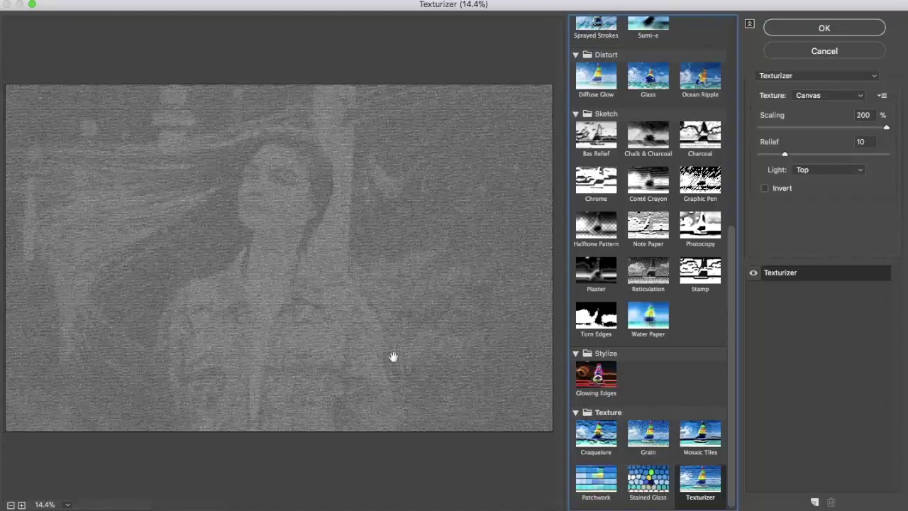
super+click(373, 350)
super+click(373, 350)
super+click(373, 351)
super+click(373, 352)
super+click(374, 355)
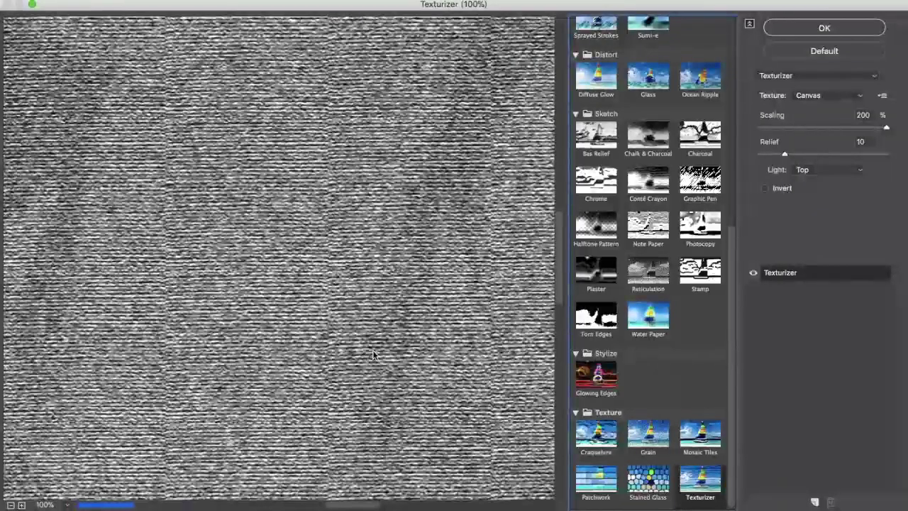
super+click(373, 355)
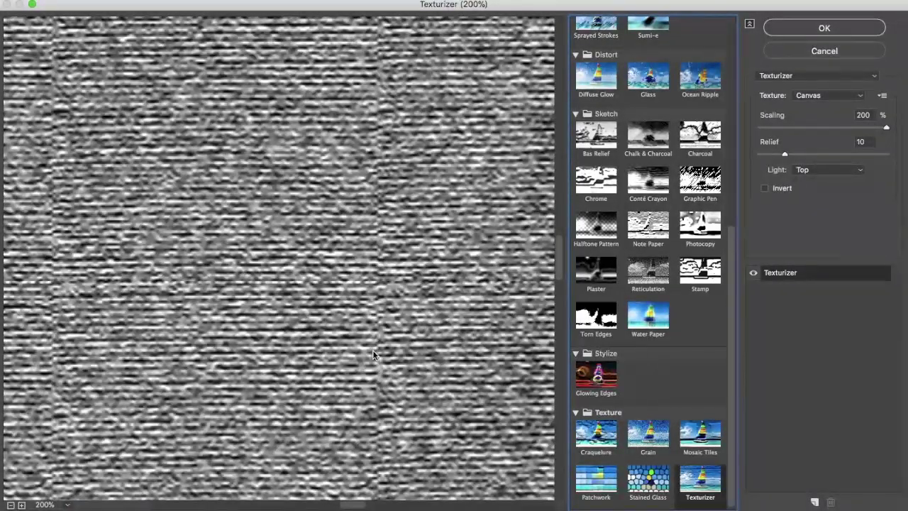
alt+click(373, 354)
alt+click(372, 351)
alt+click(373, 351)
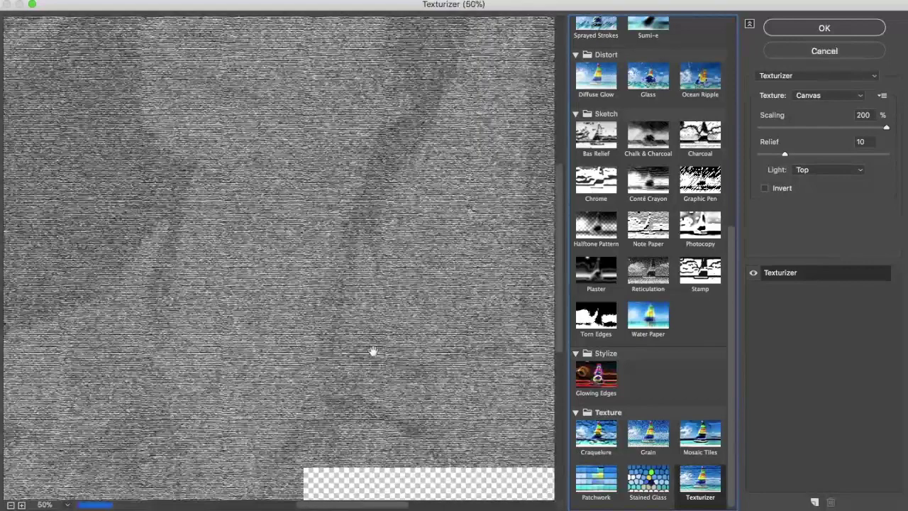
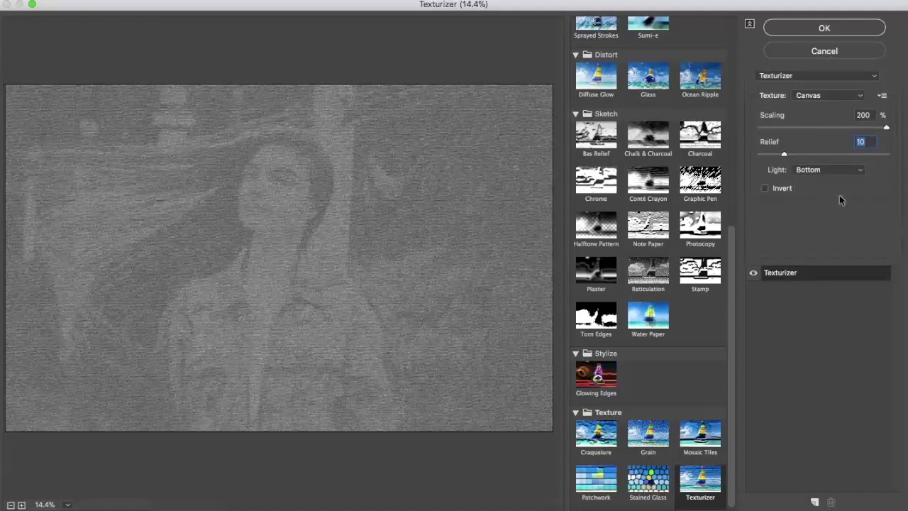
Step: Compare the Texturizer's Bottom Left and Top Left light directions, set the light to Top and apply the filter
click(823, 170)
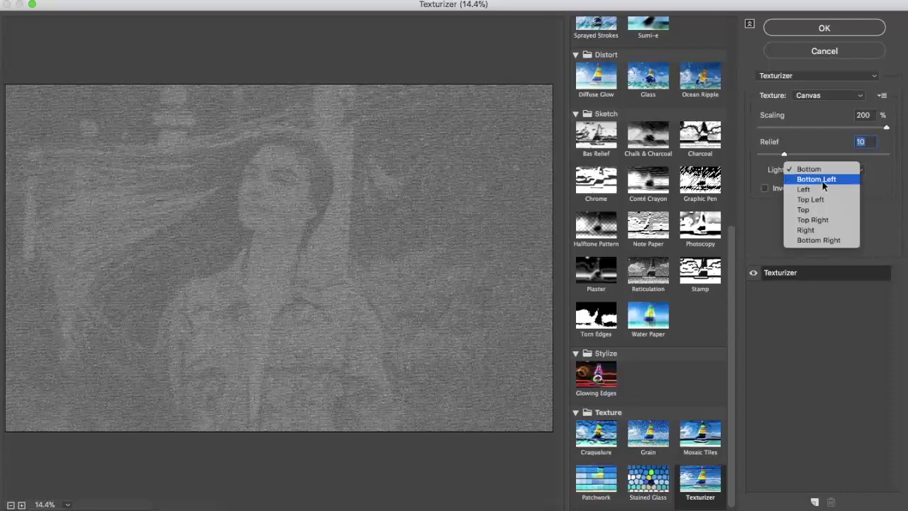
click(822, 181)
click(821, 169)
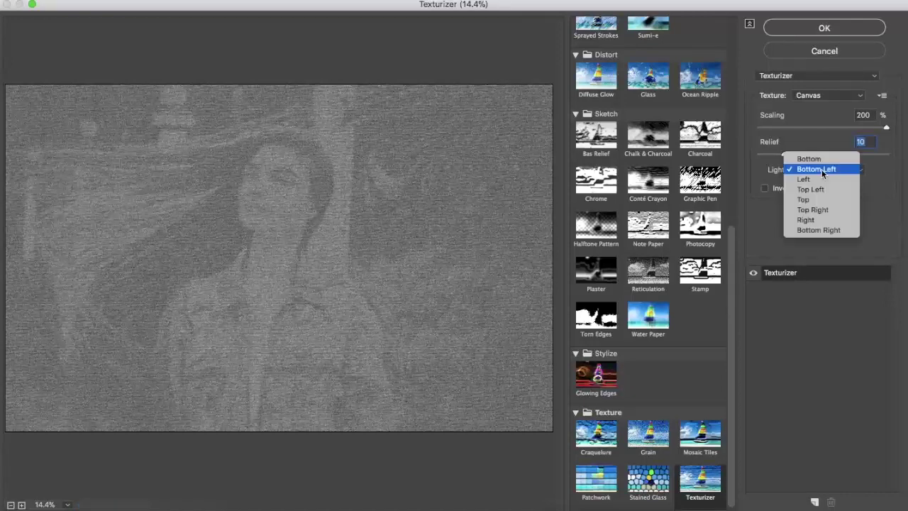
click(820, 189)
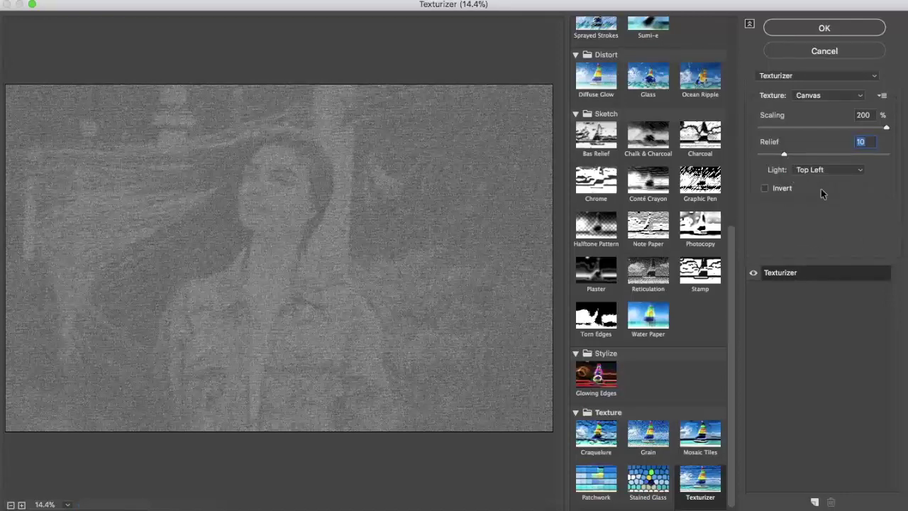
click(819, 174)
click(817, 180)
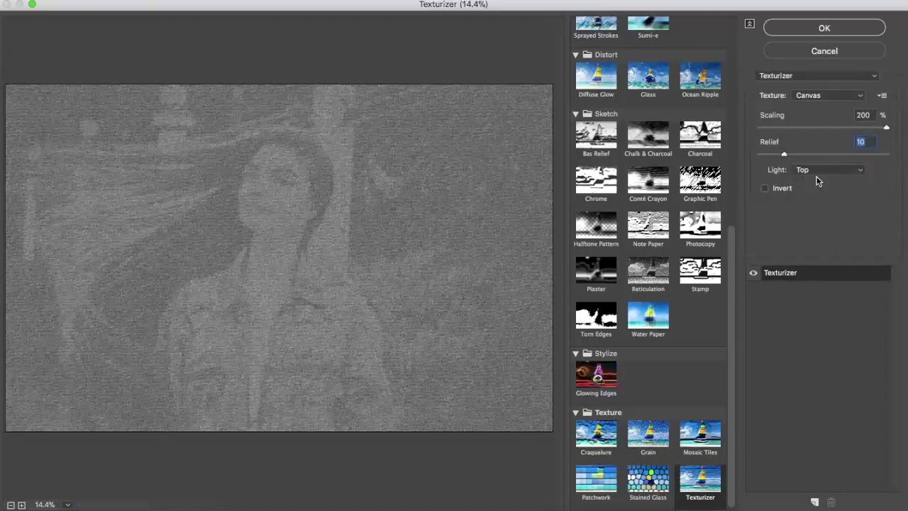
click(809, 28)
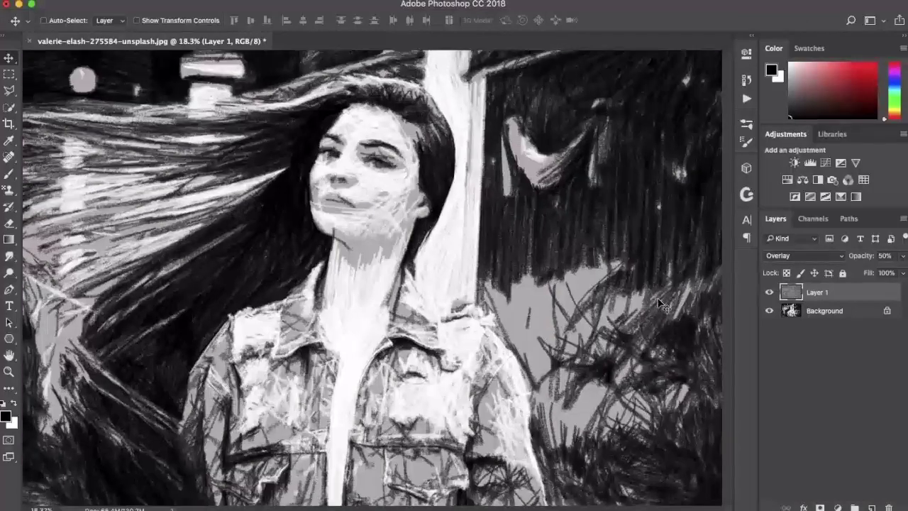
Step: Examine the applied canvas texture up close on the neck and below the chin
key(super+plus)
key(super+plus)
key(super+plus)
key(super+plus)
key(super+plus)
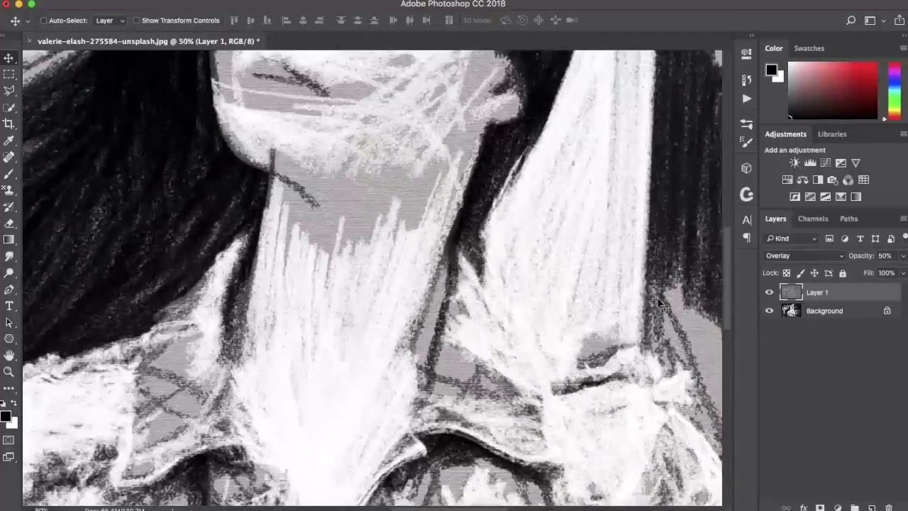
key(super+plus)
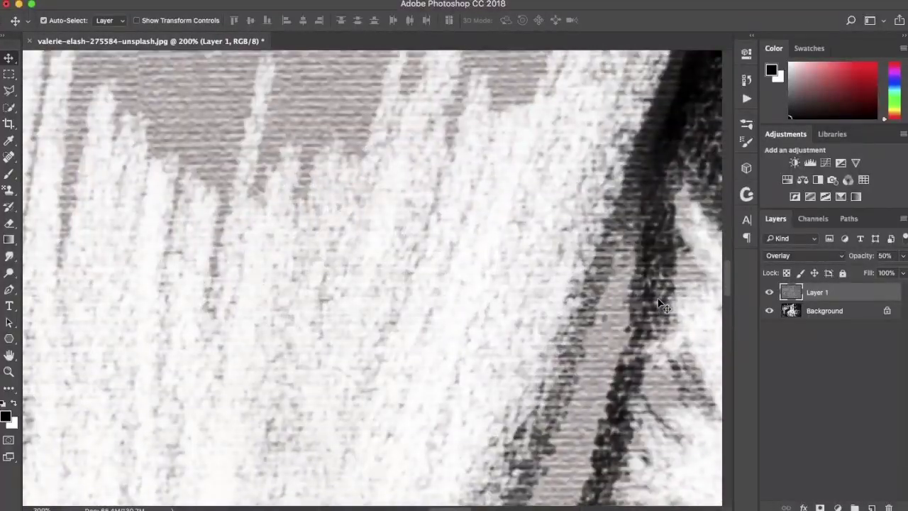
scroll(469, 252, up, 5)
scroll(469, 251, up, 1)
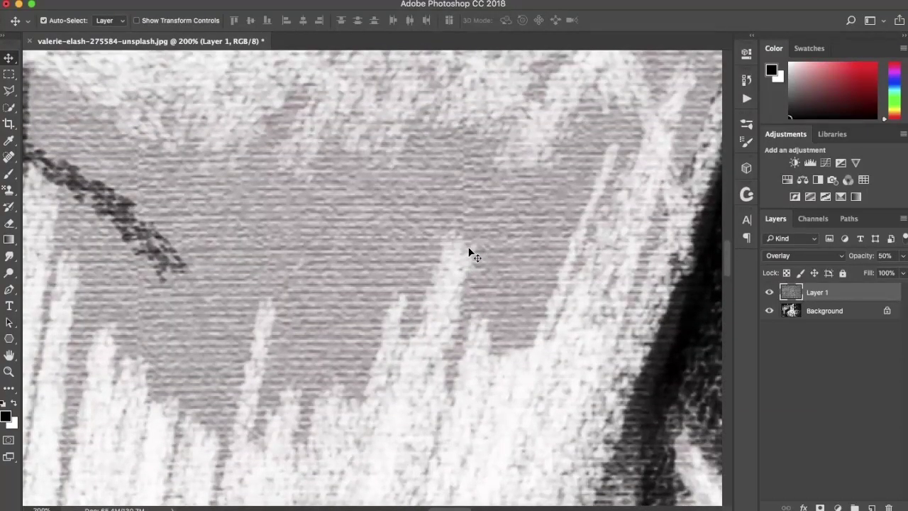
key(super+0)
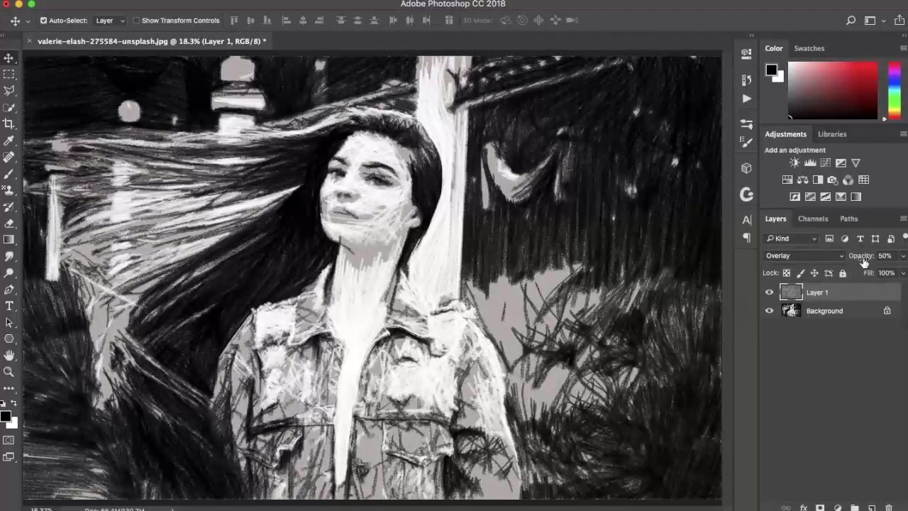
Step: Raise the texture layer's opacity to 100% and check the stronger canvas texture up close on the face and neck
drag(864, 262, 900, 260)
key(super)
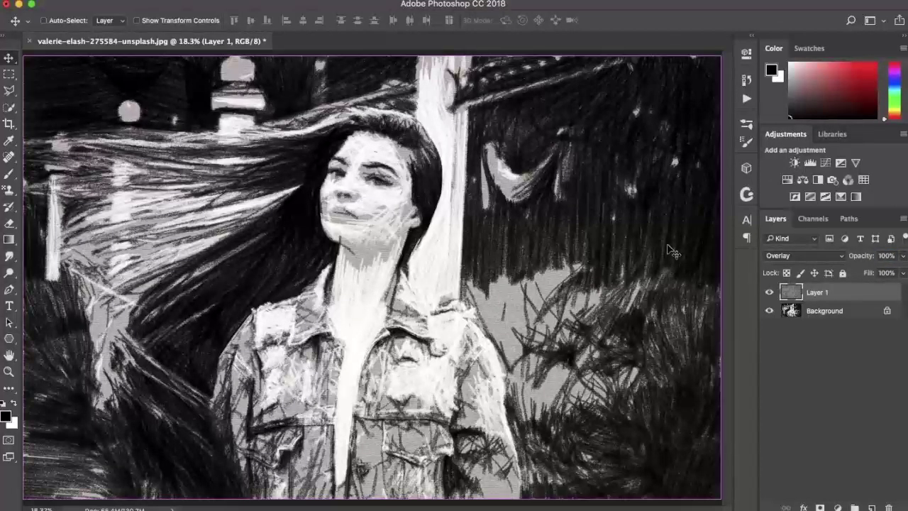
key(super+equal)
key(super+equal)
key(super+equal)
key(super+equal)
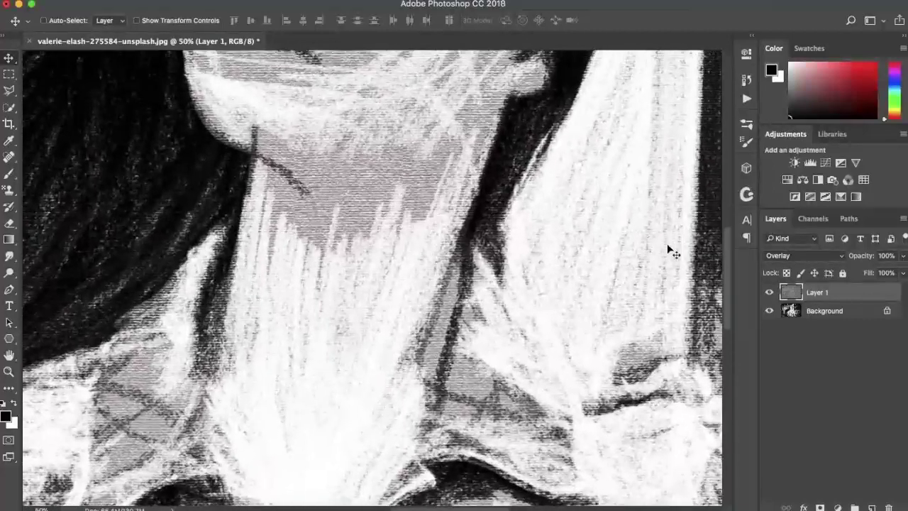
scroll(391, 236, up, 6)
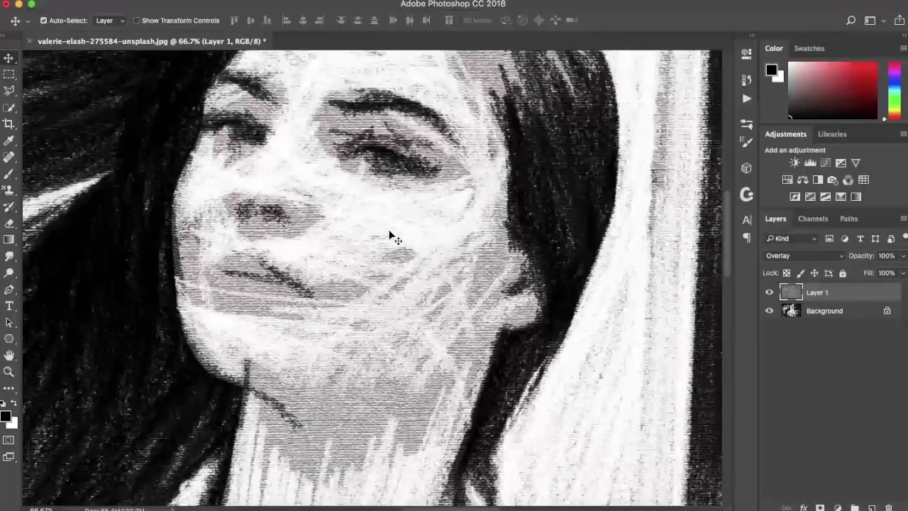
scroll(391, 236, up, 2)
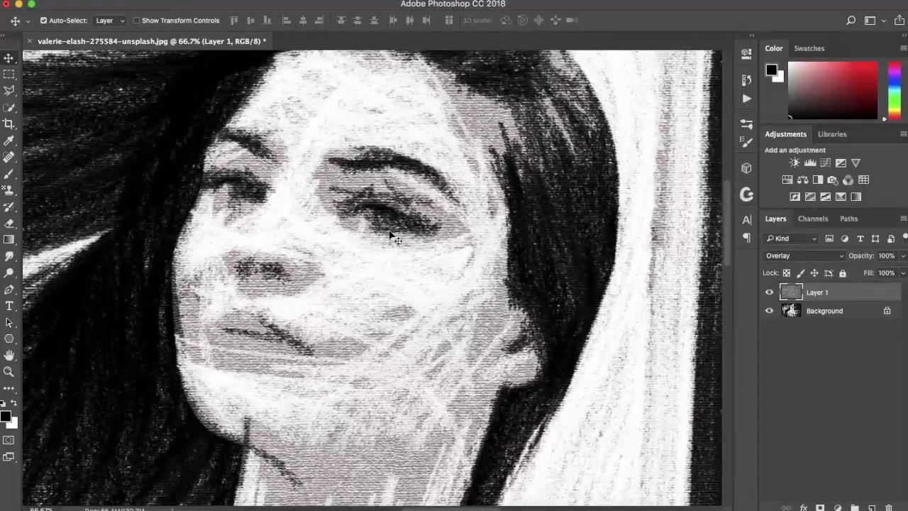
scroll(391, 236, up, 1)
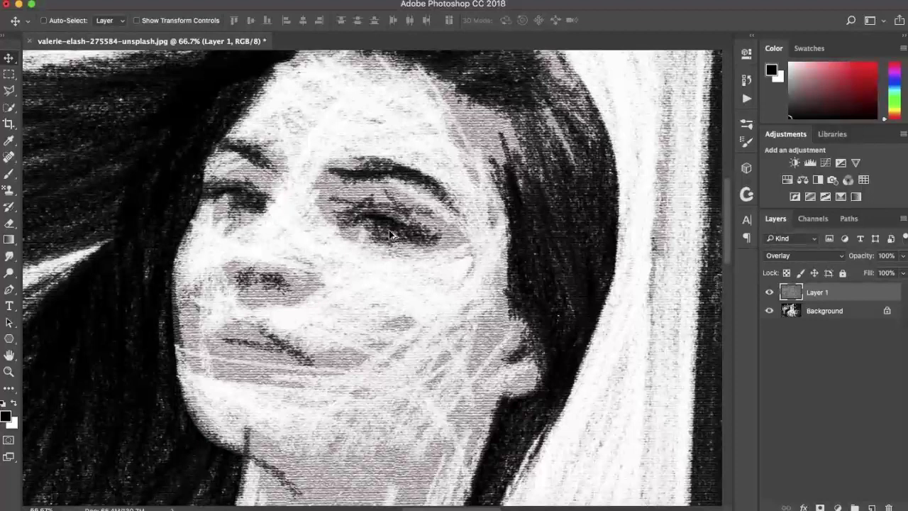
Step: Stamp all visible layers into a new layer above the texture layer and open the High Pass filter for it
key(super+alt+shift+e)
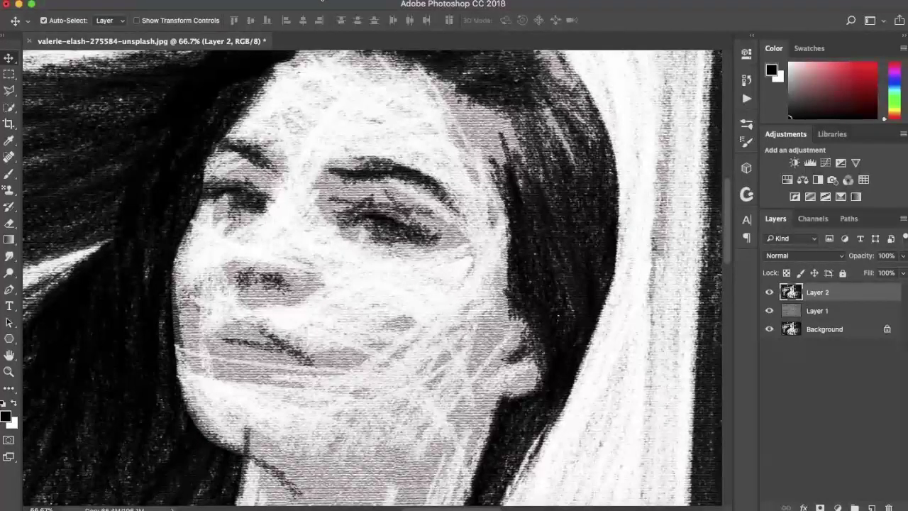
click(306, 0)
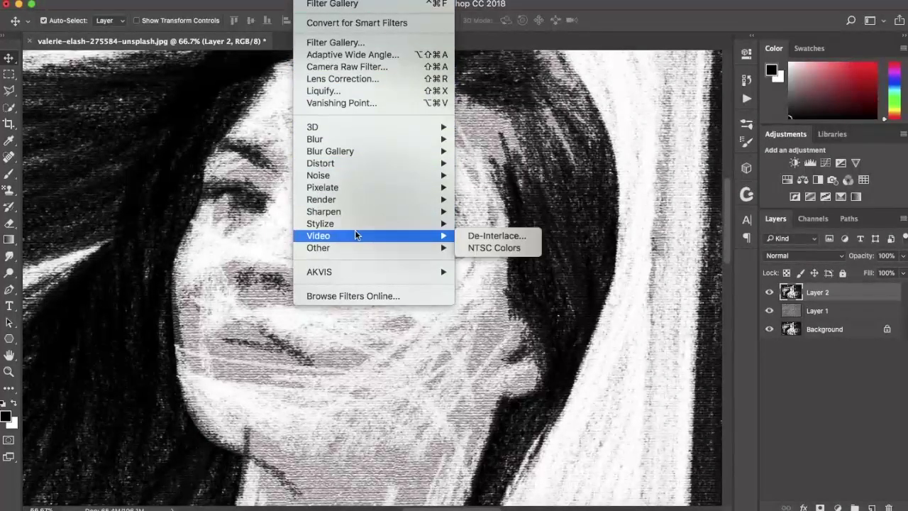
mouse_move(446, 247)
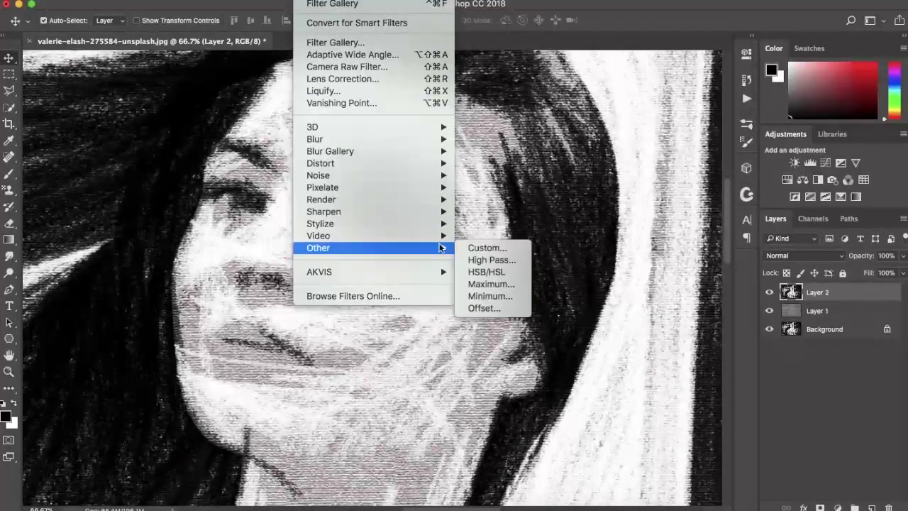
click(491, 258)
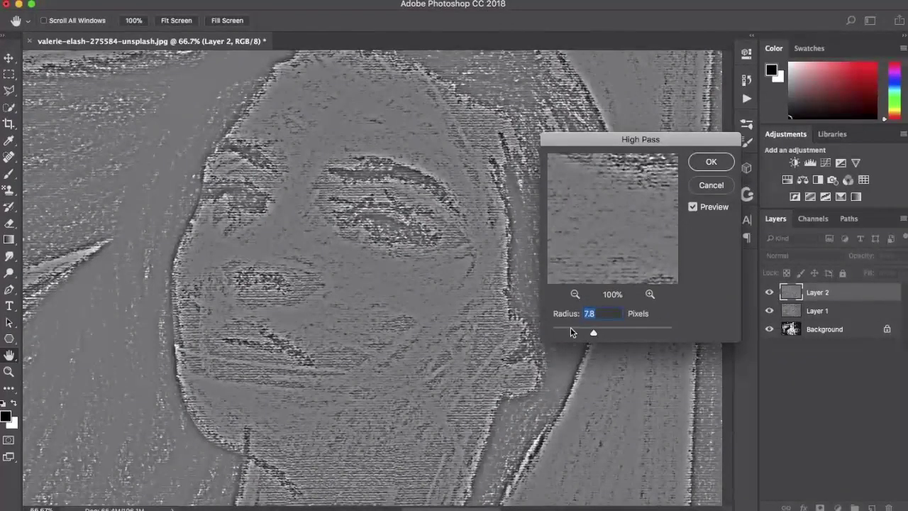
Step: Try small and large High Pass radii, settle on 4.2 pixels and apply the filter
click(570, 328)
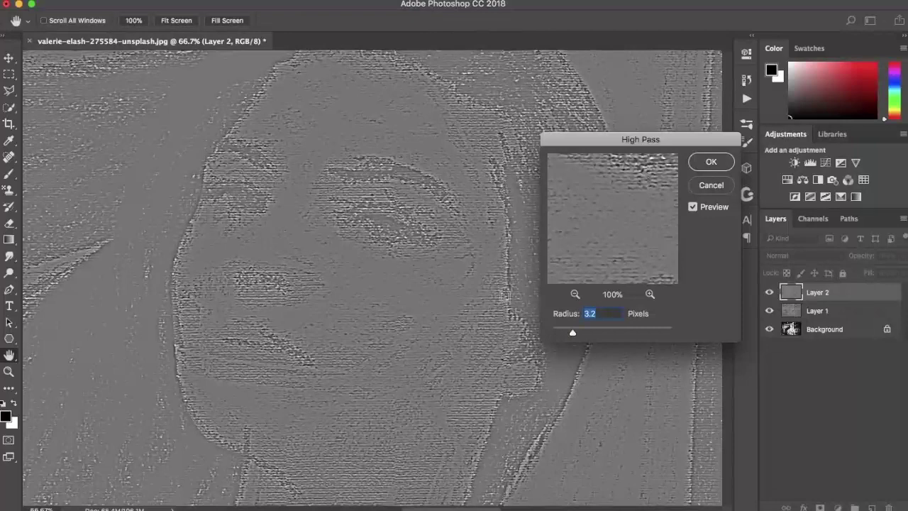
drag(640, 327, 655, 327)
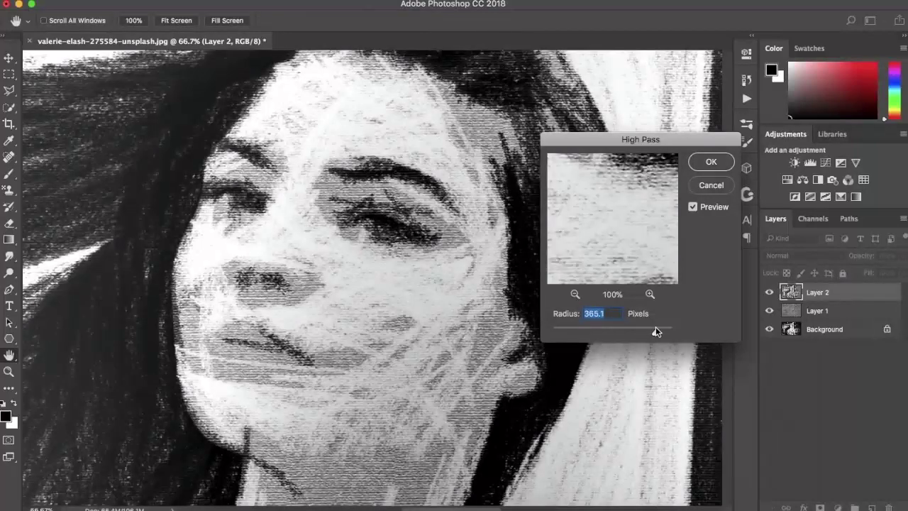
click(616, 327)
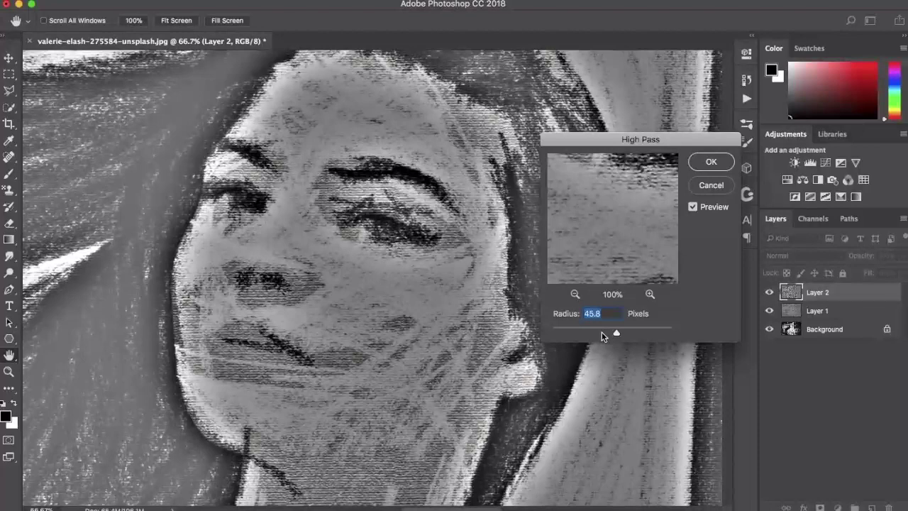
click(601, 329)
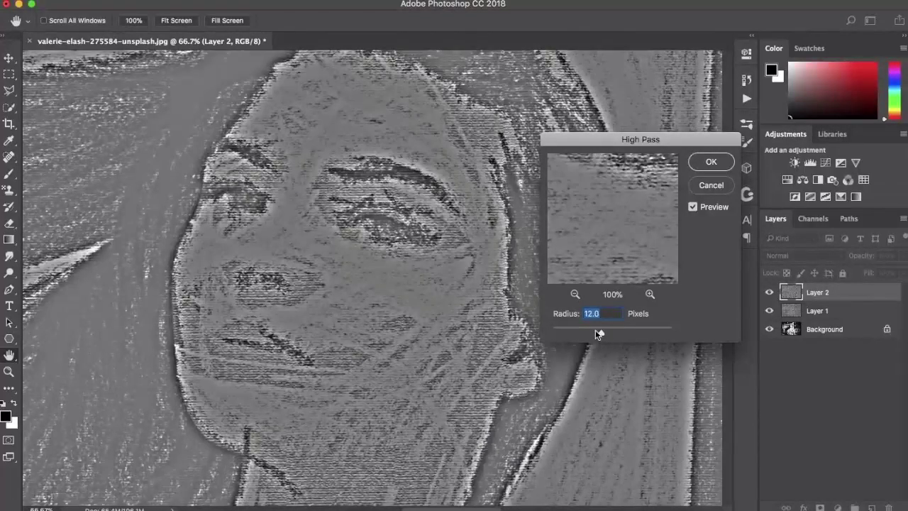
drag(596, 329, 594, 330)
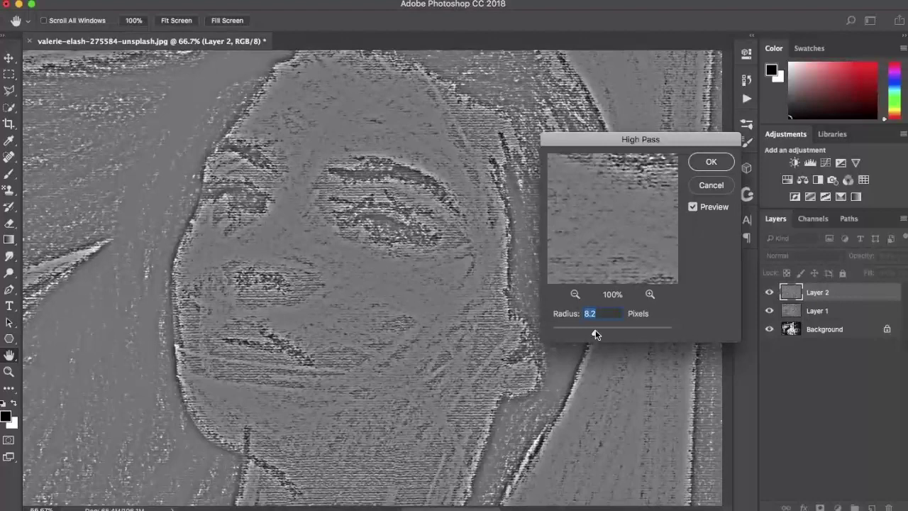
drag(587, 329, 580, 335)
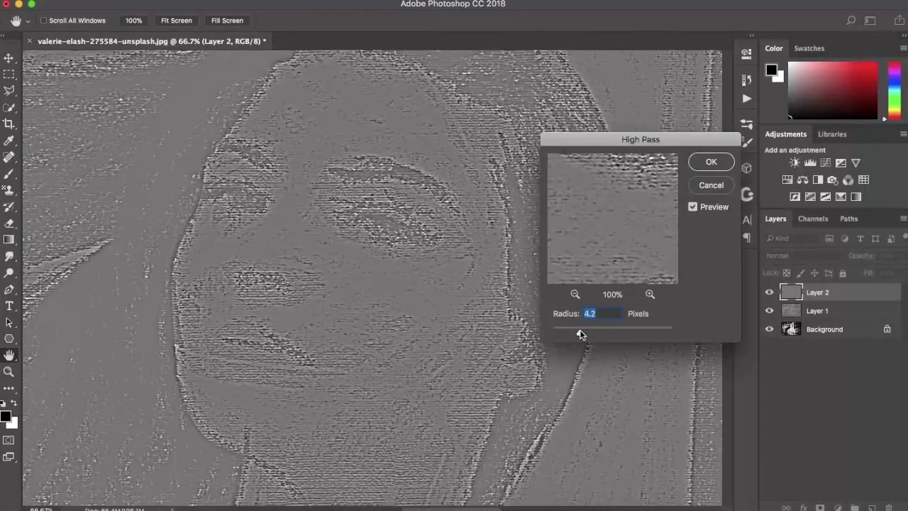
click(698, 163)
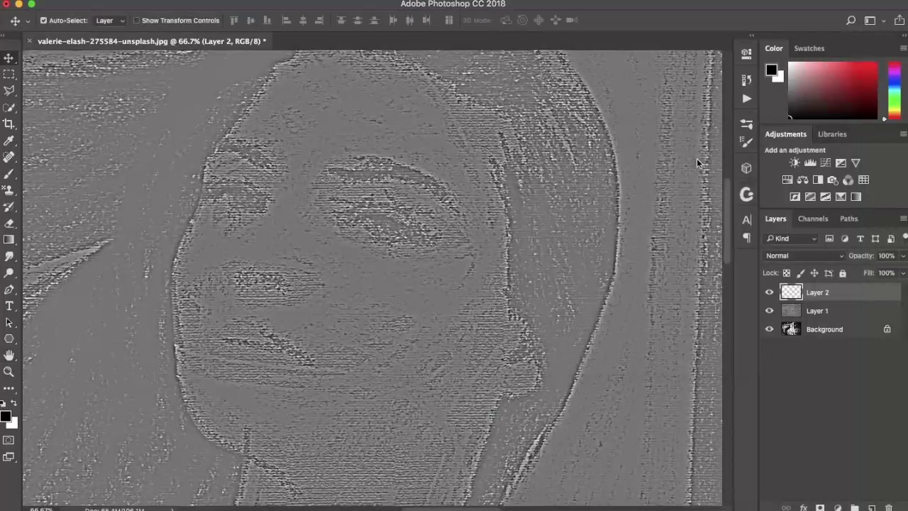
Step: Set the high-pass layer's blend mode to Linear Light and check the sharpened texture across the whole image
click(774, 256)
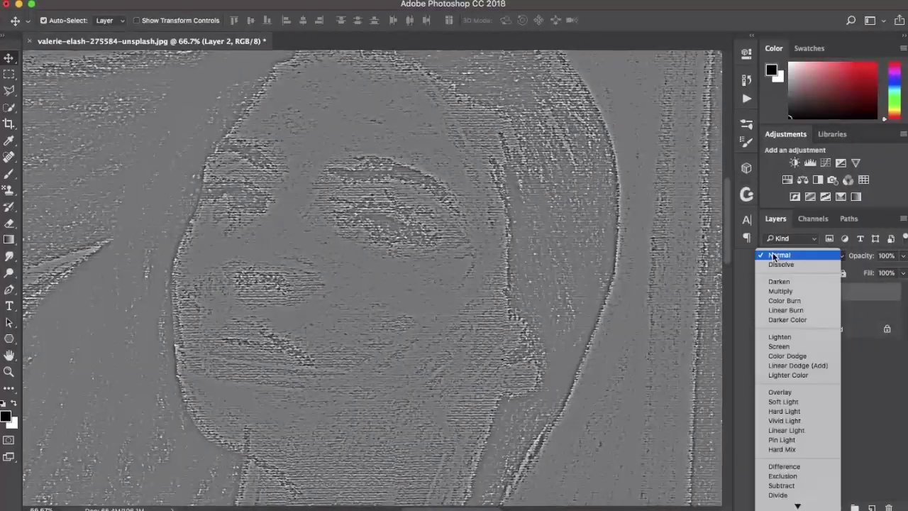
click(806, 430)
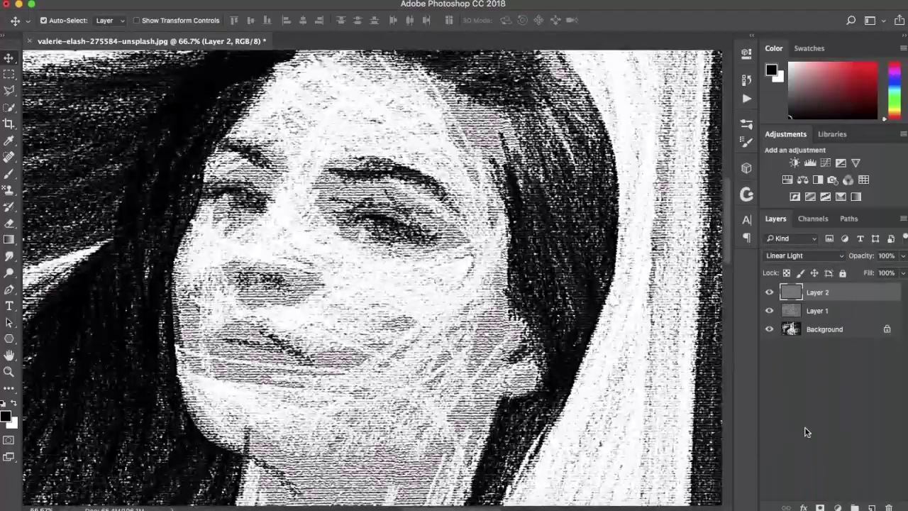
key(super+0)
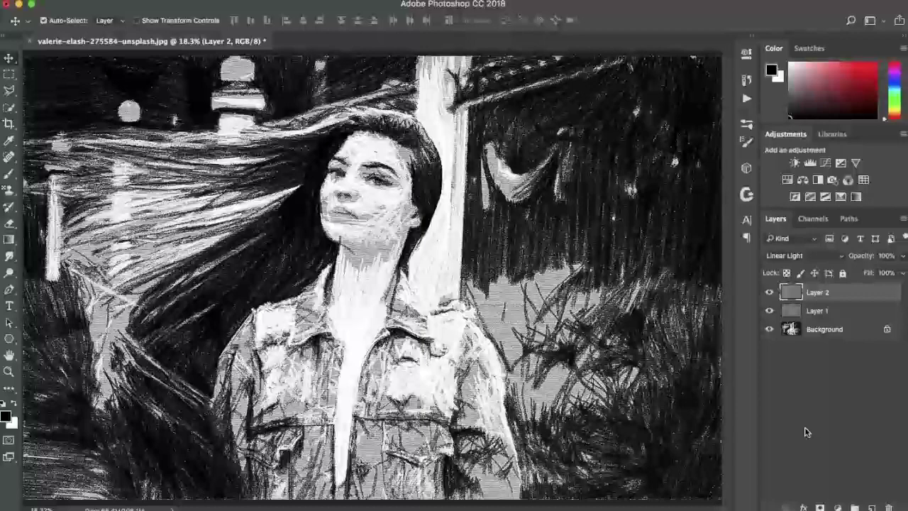
Step: Stamp all visible layers into another new layer above the Linear Light layer
key(super)
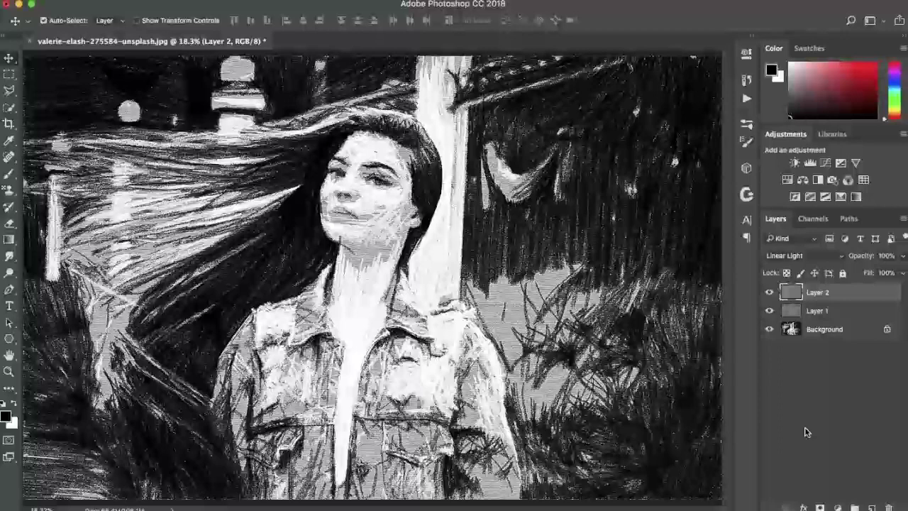
key(super)
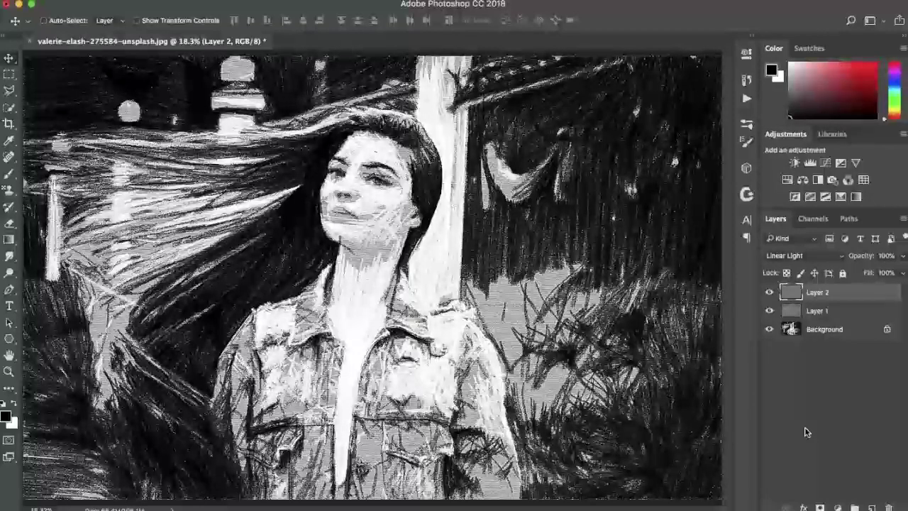
key(super+alt+shift+e)
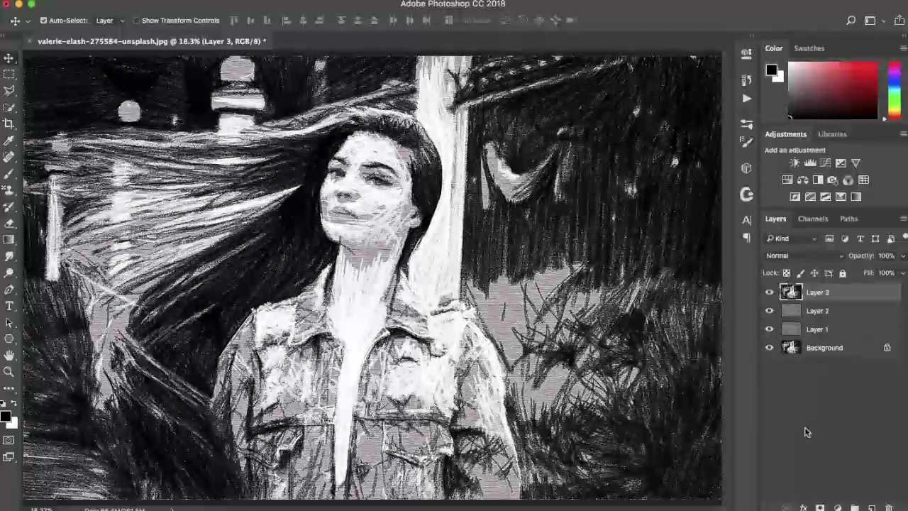
Step: Apply the Reduce Noise filter to the new merged layer with Strength 10
key(super+equal)
key(super+equal)
key(super+equal)
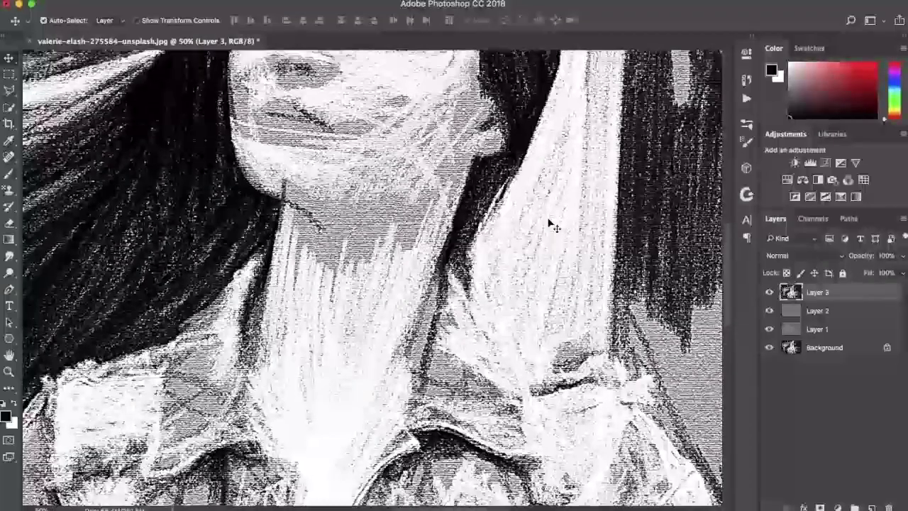
scroll(553, 223, up, 10)
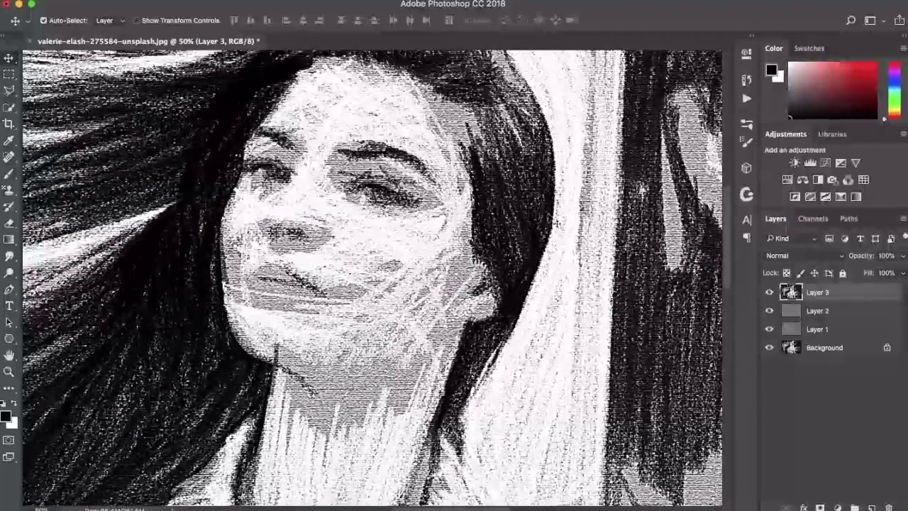
click(333, 2)
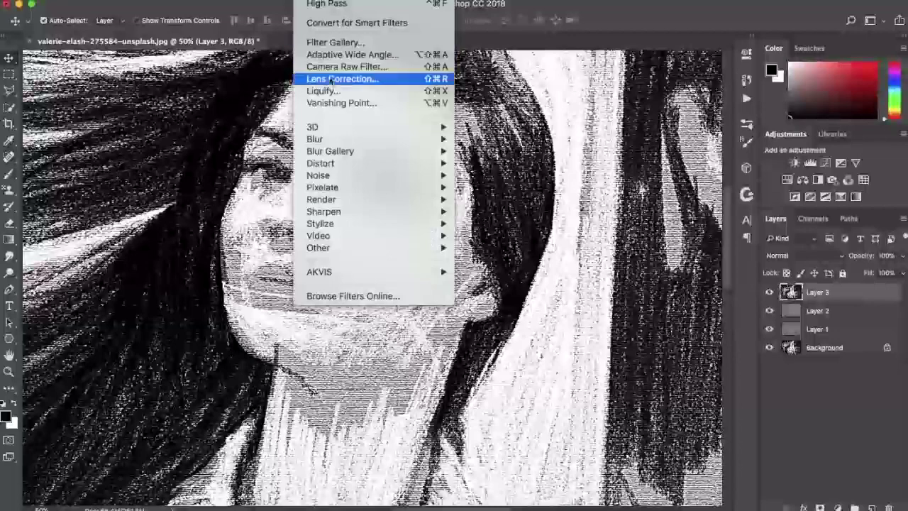
mouse_move(351, 176)
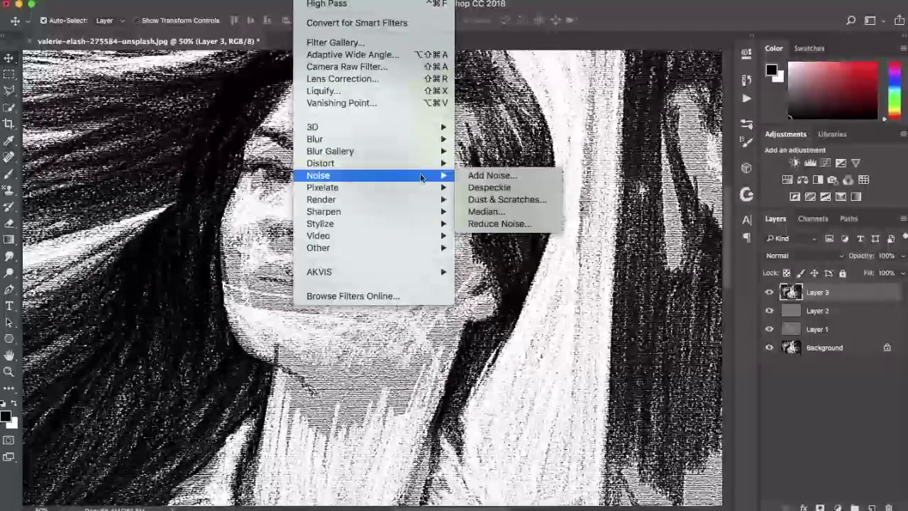
click(507, 224)
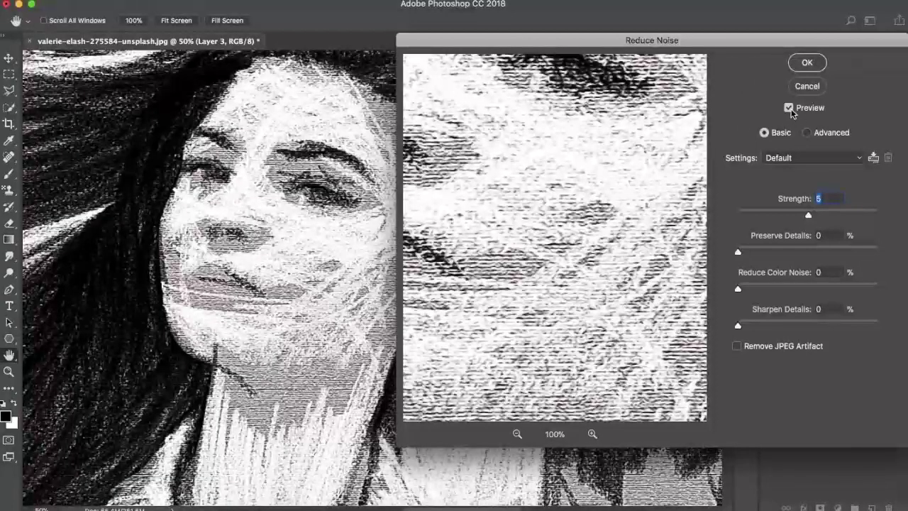
click(879, 215)
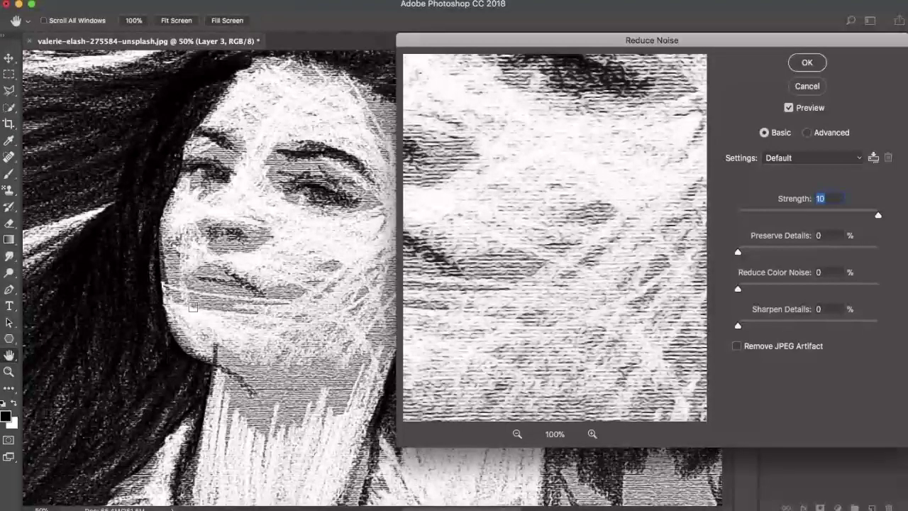
click(809, 63)
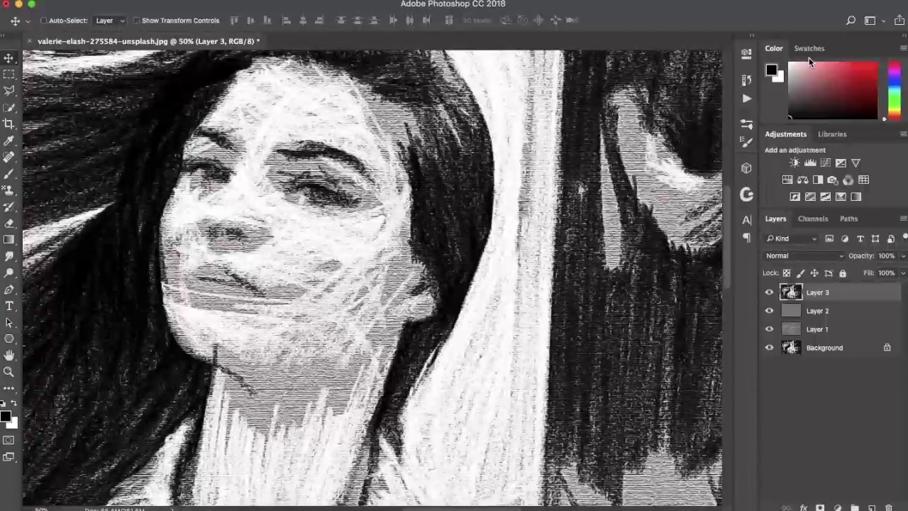
Step: Compare the face and neck texture with and without the noise-reduced layer by toggling its visibility
click(770, 293)
click(771, 293)
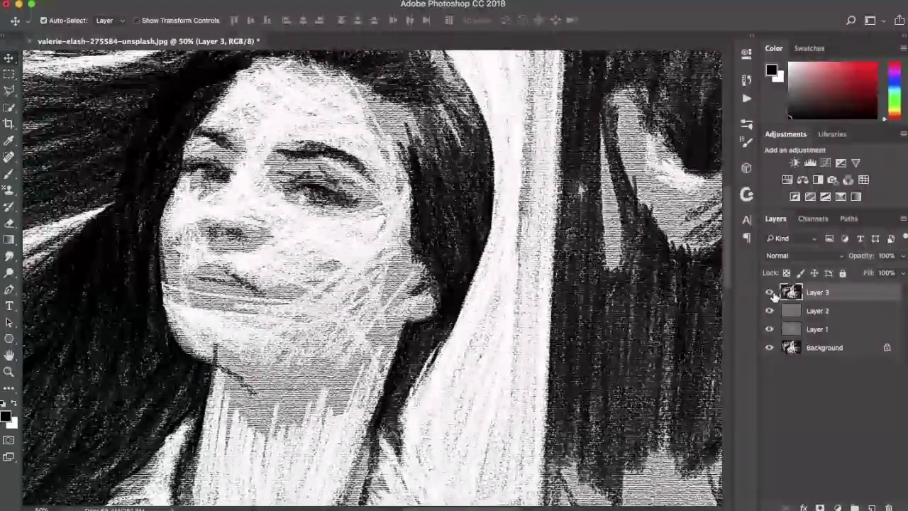
click(771, 293)
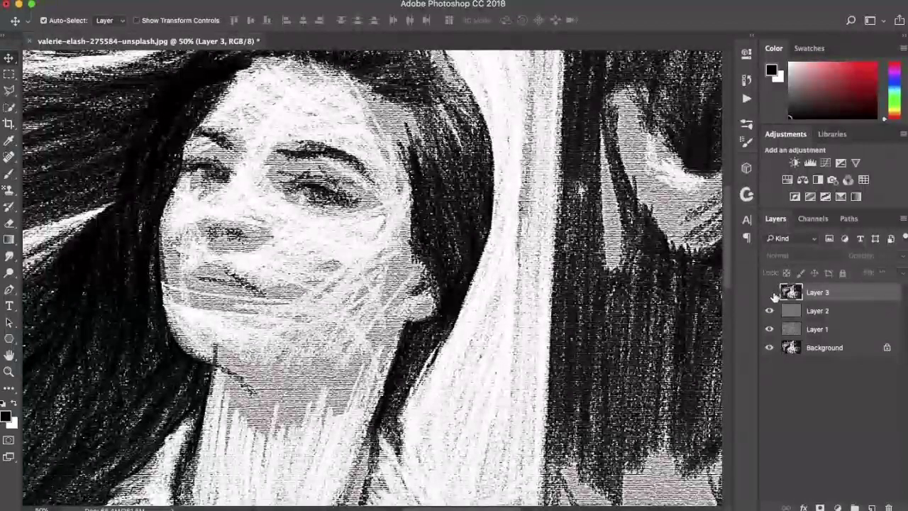
click(770, 293)
click(770, 293)
click(770, 293)
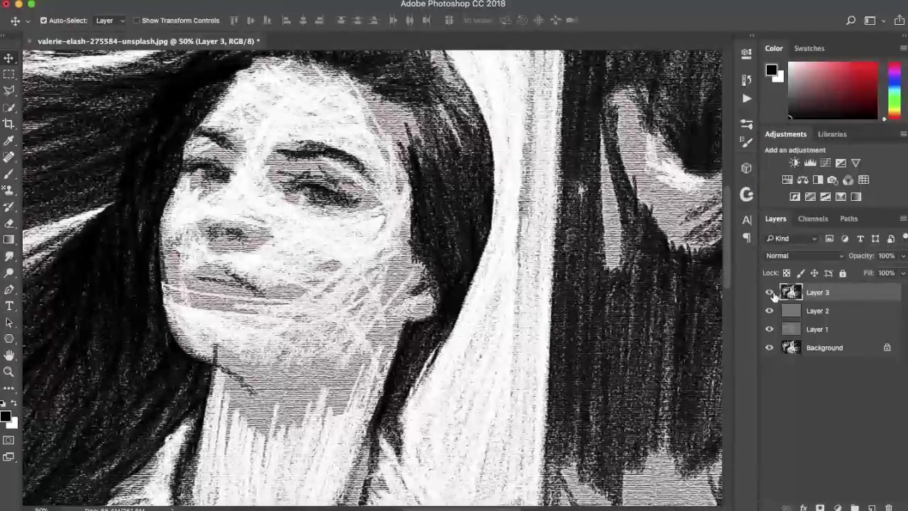
click(770, 293)
click(771, 293)
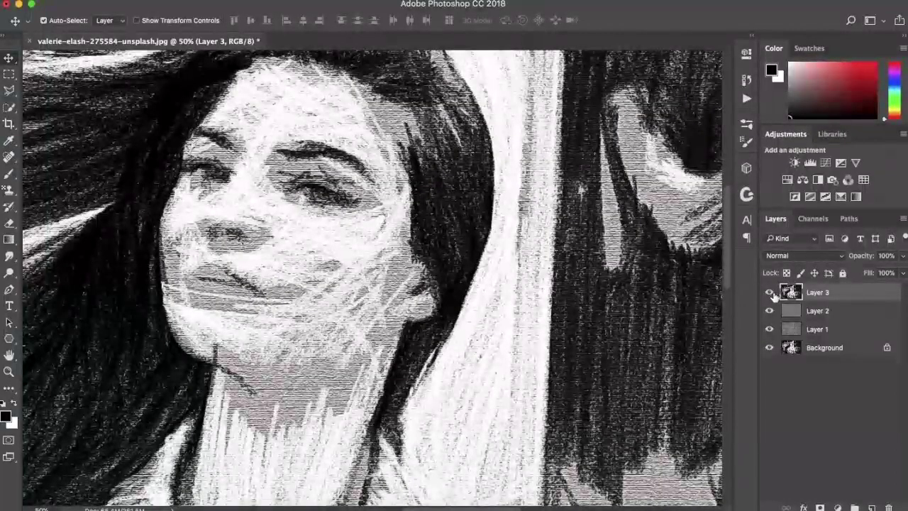
click(770, 293)
click(770, 293)
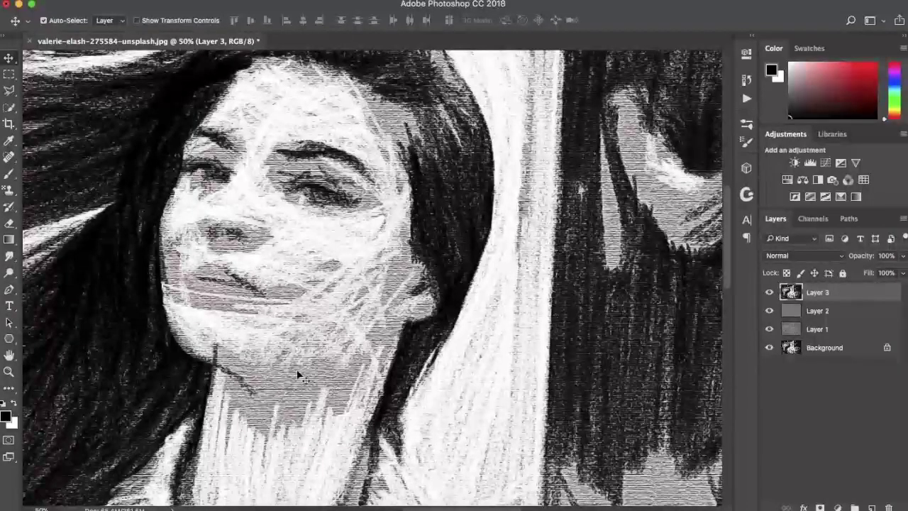
Step: Group the three layers above the Background into one layer group
key(ctrl+0)
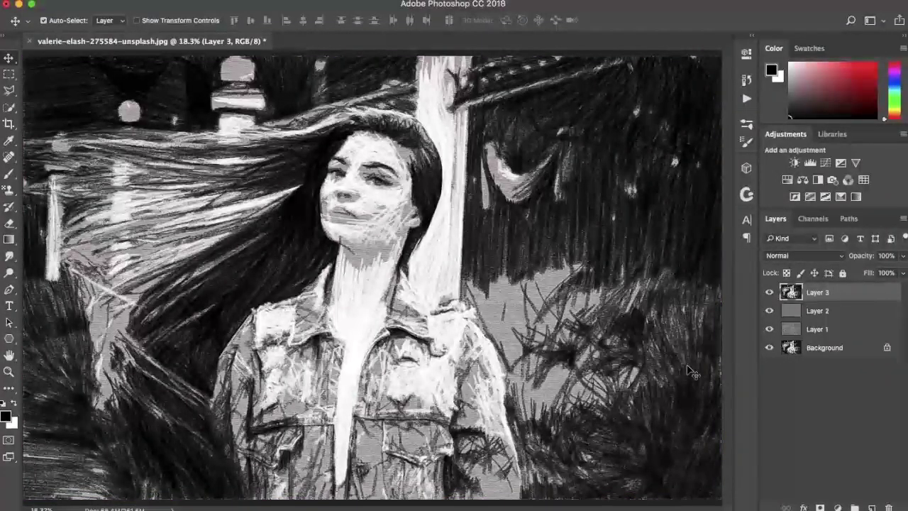
click(771, 331)
shift+click(817, 330)
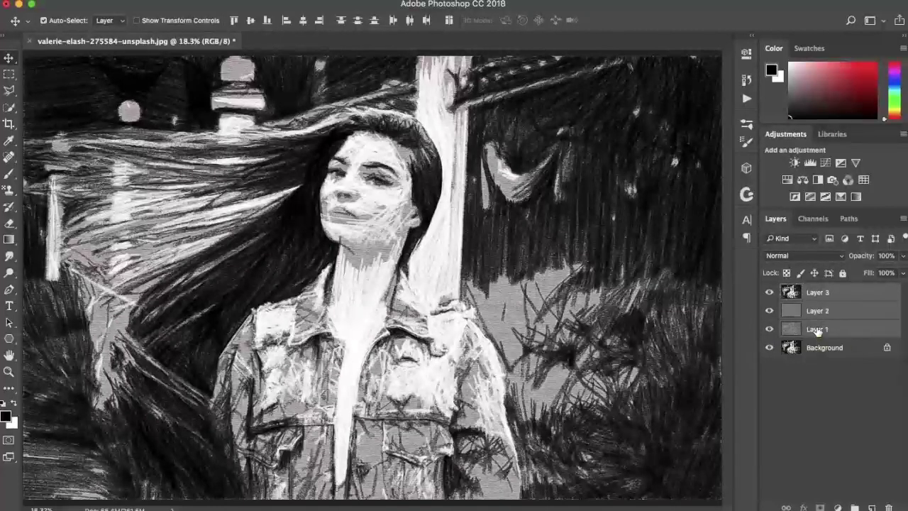
key(super+g)
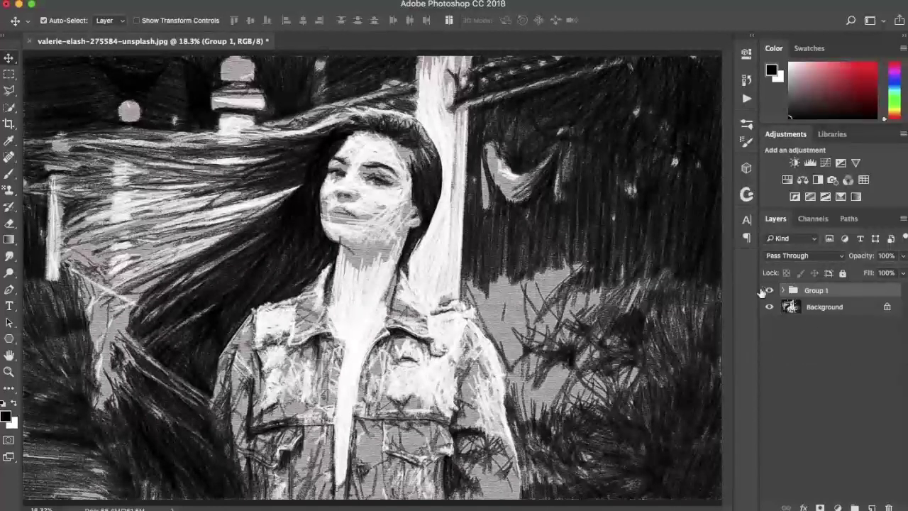
Step: Compare the portrait with and without the grouped paper effect, and view the face and jacket closer up
click(768, 291)
click(768, 291)
click(767, 292)
click(767, 291)
click(767, 292)
click(768, 291)
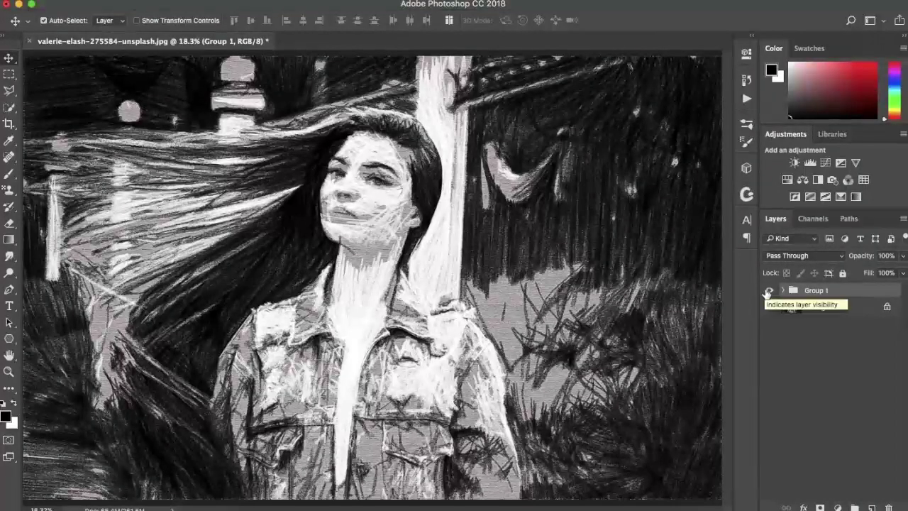
click(767, 291)
click(768, 291)
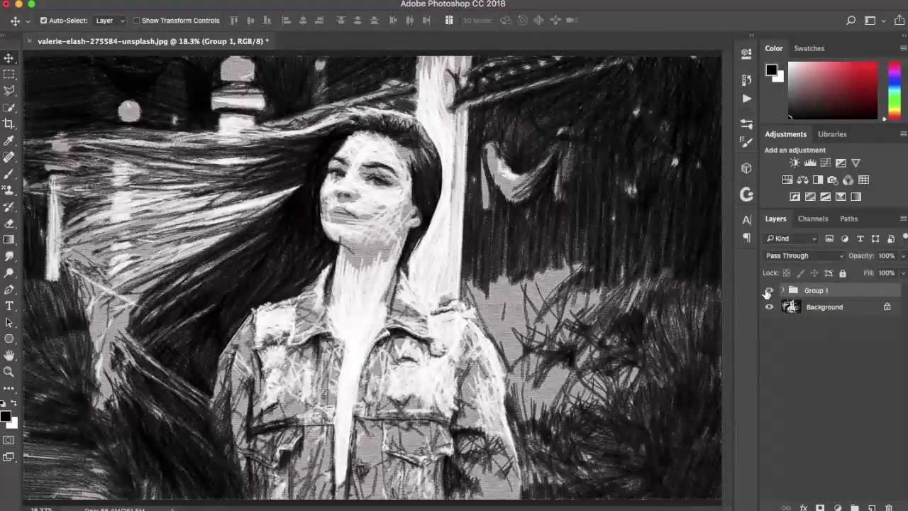
click(767, 291)
click(768, 291)
key(super+plus)
key(super+plus)
key(super+plus)
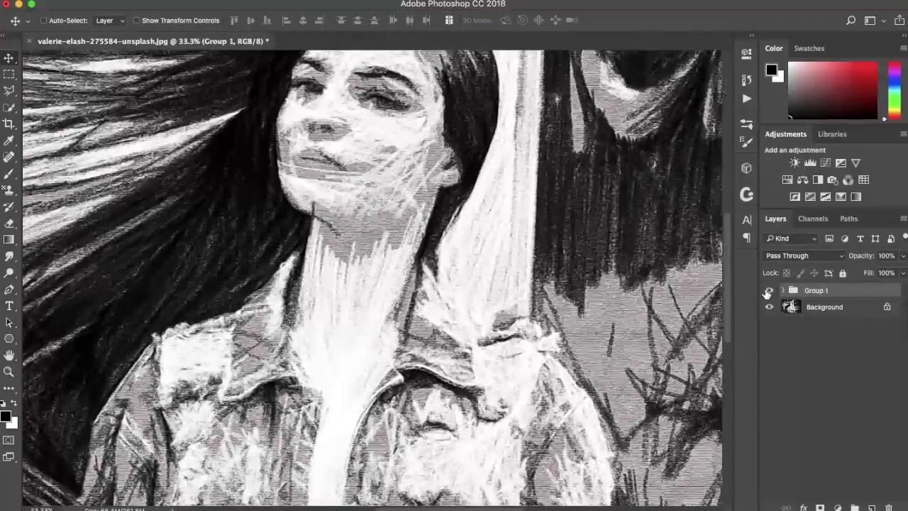
Step: Compare the face's paper texture up close with and without the layer group by toggling its visibility, and view the whole portrait
scroll(600, 271, up, 5)
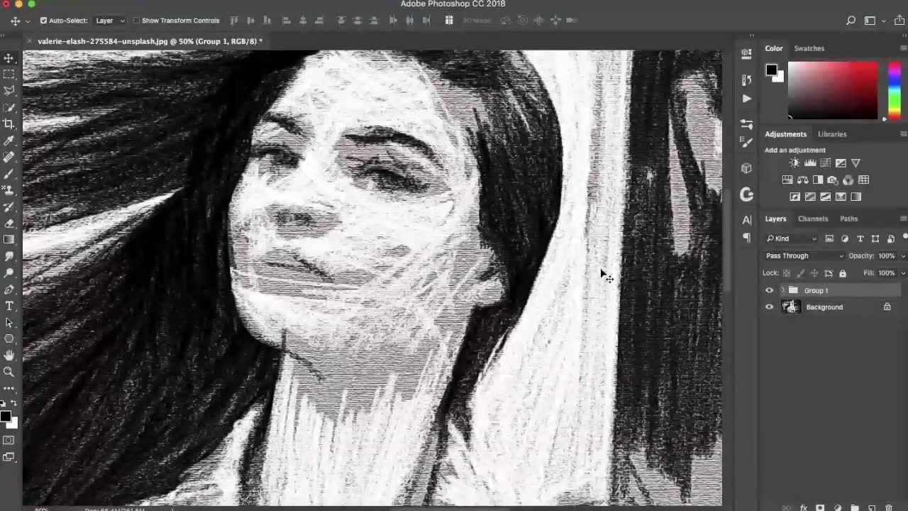
click(770, 290)
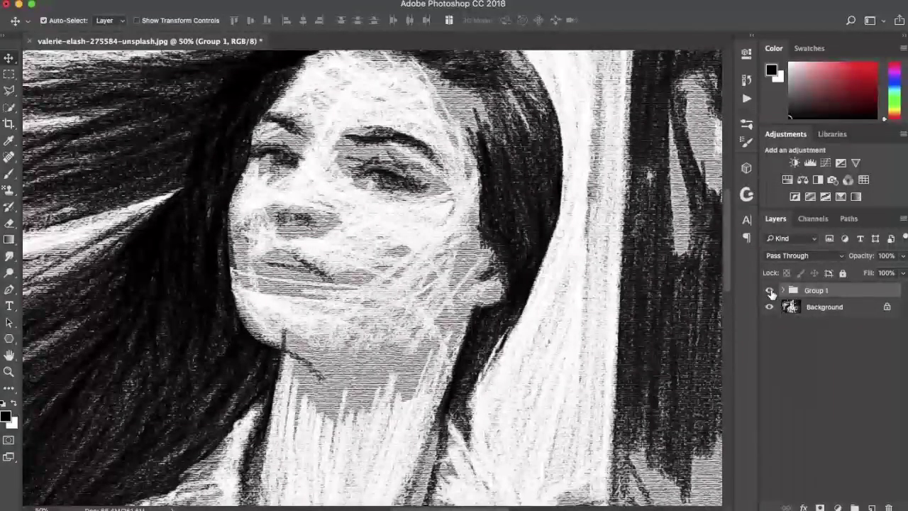
click(770, 291)
click(769, 291)
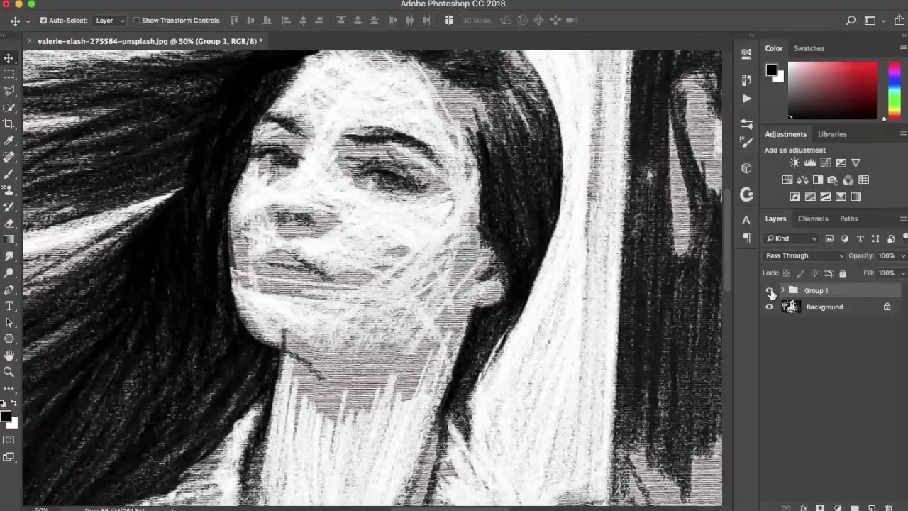
key(super+0)
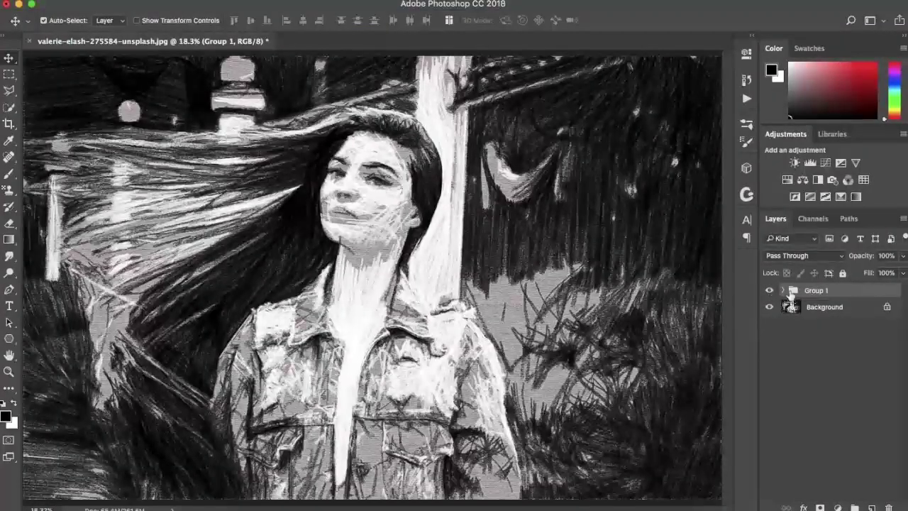
Step: Preview a weaker paper effect on the face by lowering the layer group's opacity to 10%, and restore it to 100%
key(super+plus)
key(super+plus)
key(super+plus)
key(super+plus)
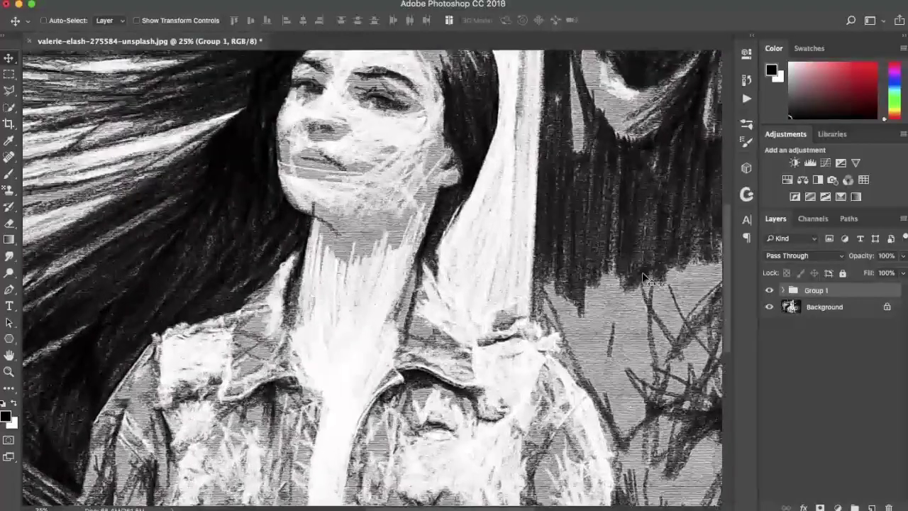
scroll(481, 197, up, 10)
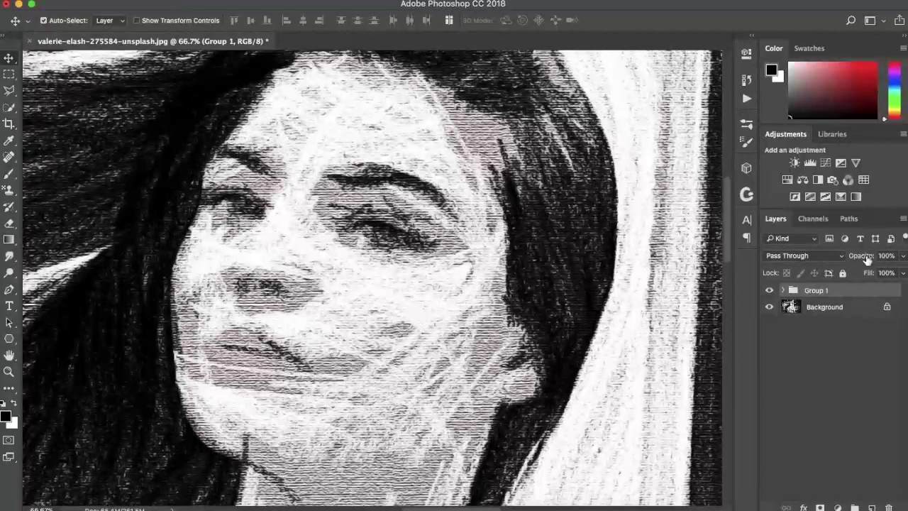
drag(866, 261, 810, 268)
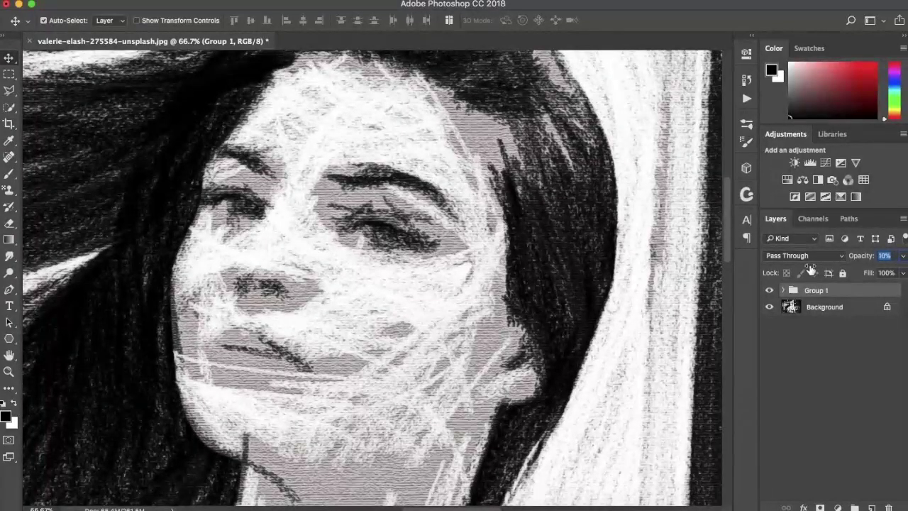
drag(811, 268, 903, 259)
key(ctrl)
key(ctrl+0)
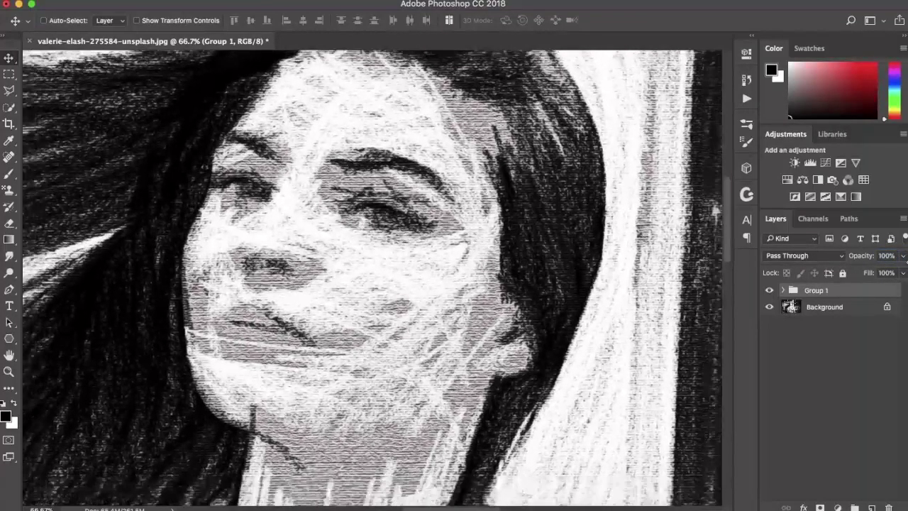